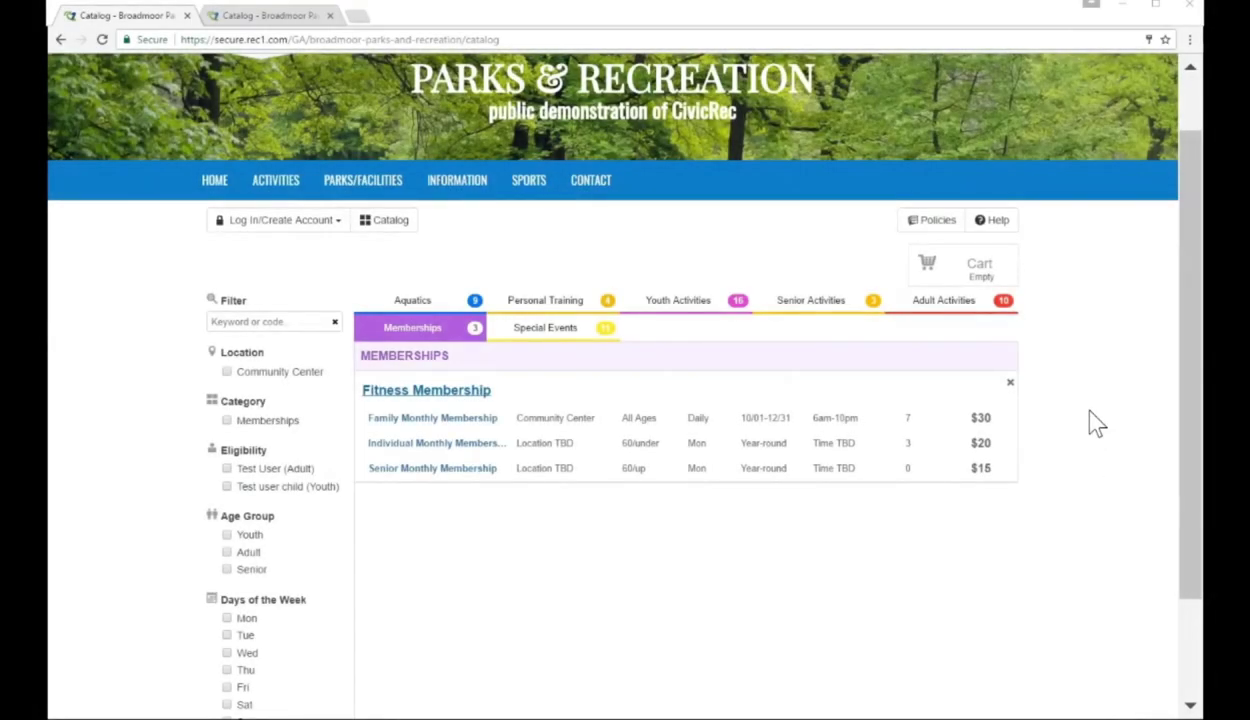
- Browse the public catalog from Aquatics to the Adult Activities sports and enrichment programs
{"action": "scroll", "coordinate": [1097, 424], "scroll_direction": "up", "scroll_amount": 1}
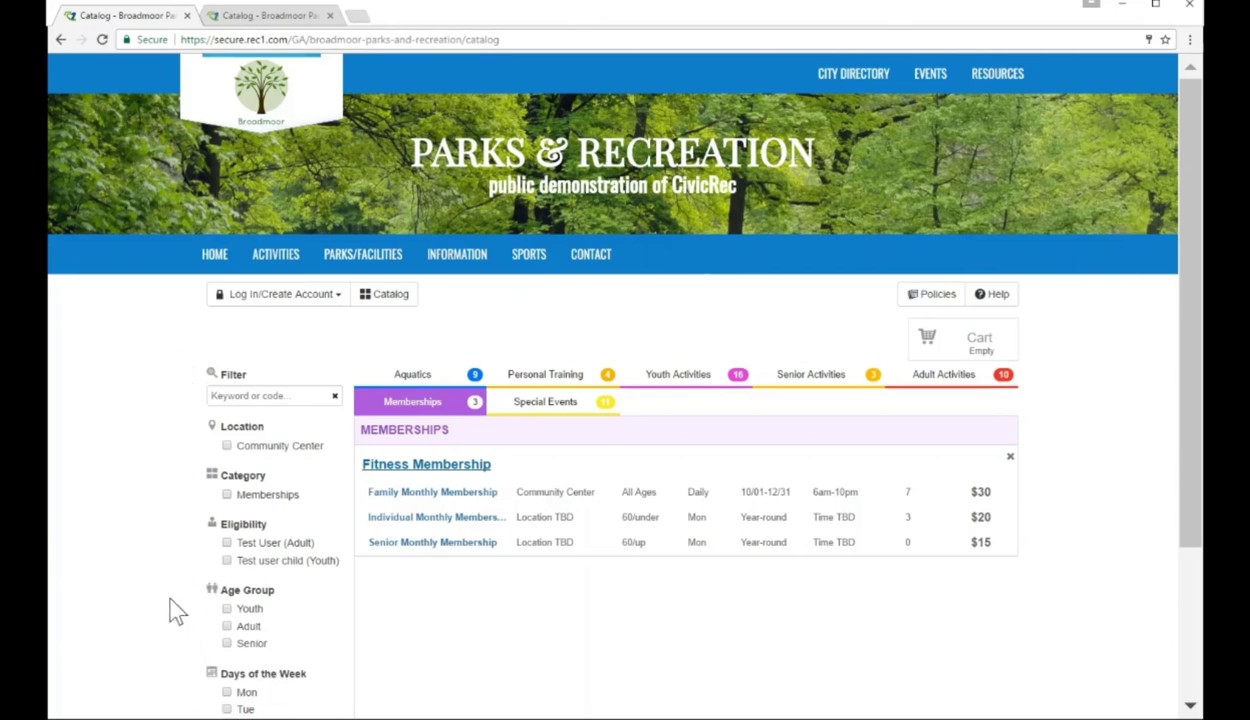
{"action": "scroll", "coordinate": [172, 612], "scroll_direction": "down", "scroll_amount": 1}
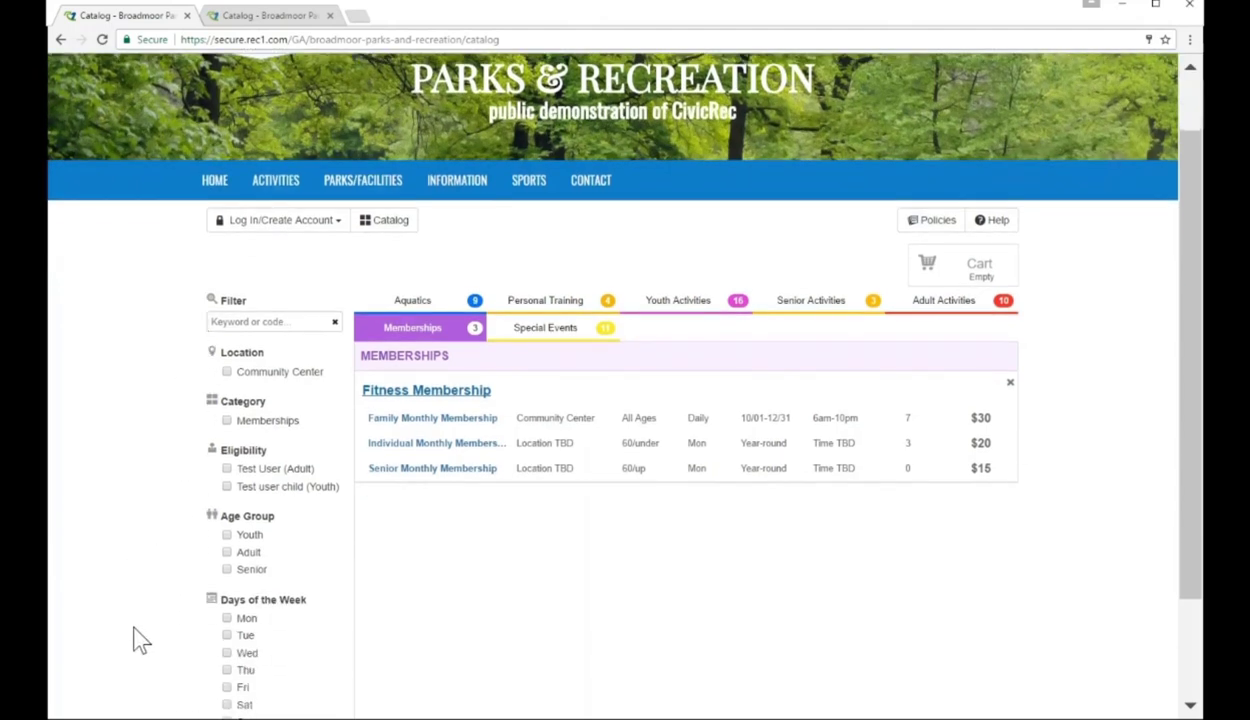
{"action": "left_click", "coordinate": [420, 302]}
{"action": "left_click", "coordinate": [908, 314]}
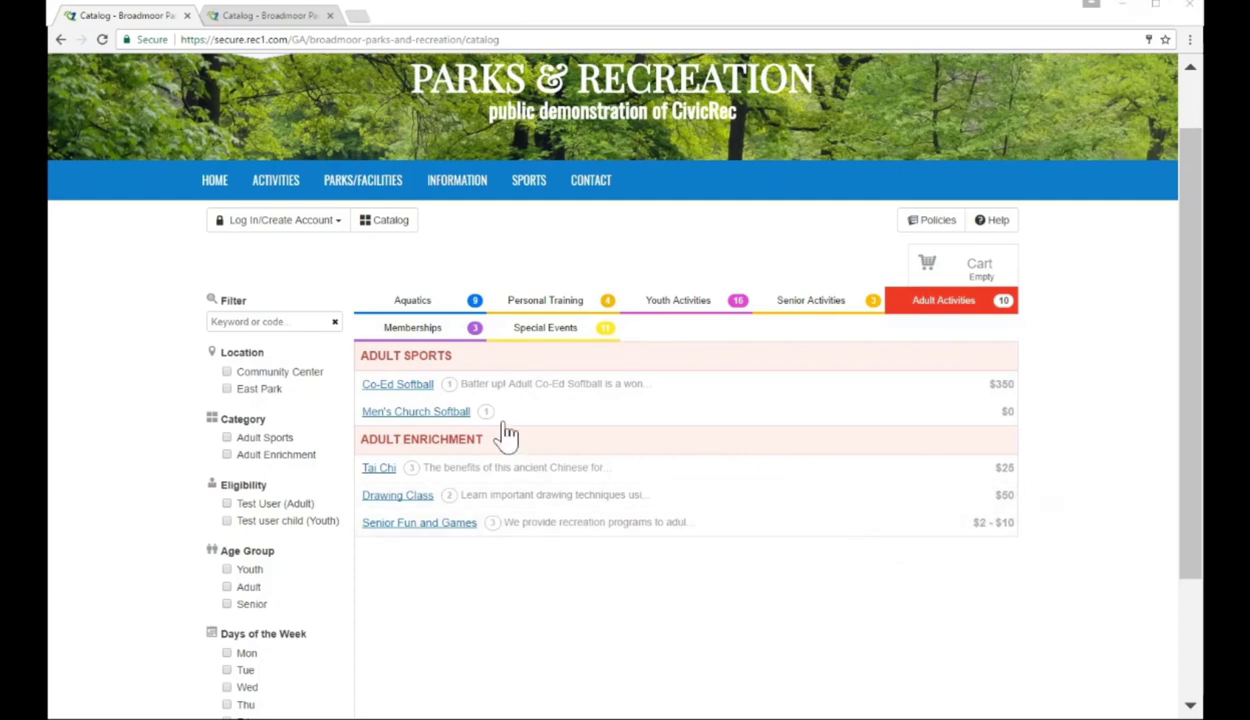
- Cancel the new-account sign-up form and switch to the signed-in catalog with $25 in the cart
{"action": "left_click", "coordinate": [386, 578]}
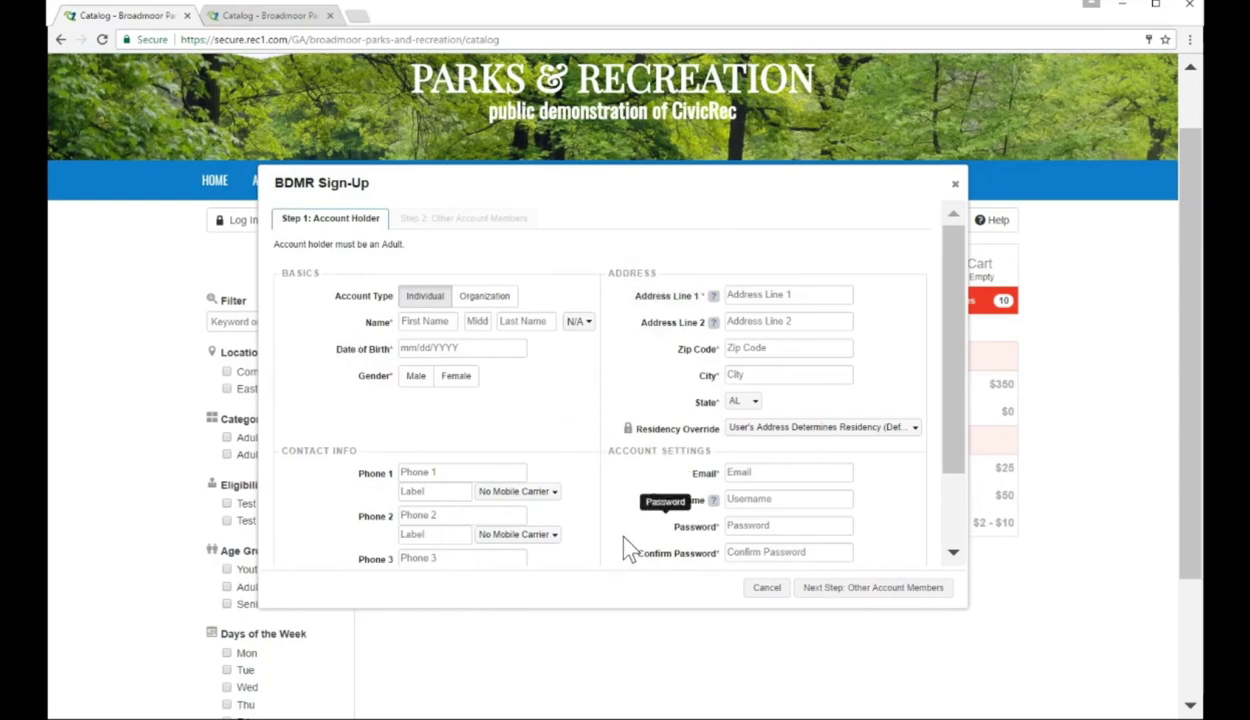
{"action": "left_click", "coordinate": [762, 588]}
{"action": "left_click", "coordinate": [265, 15]}
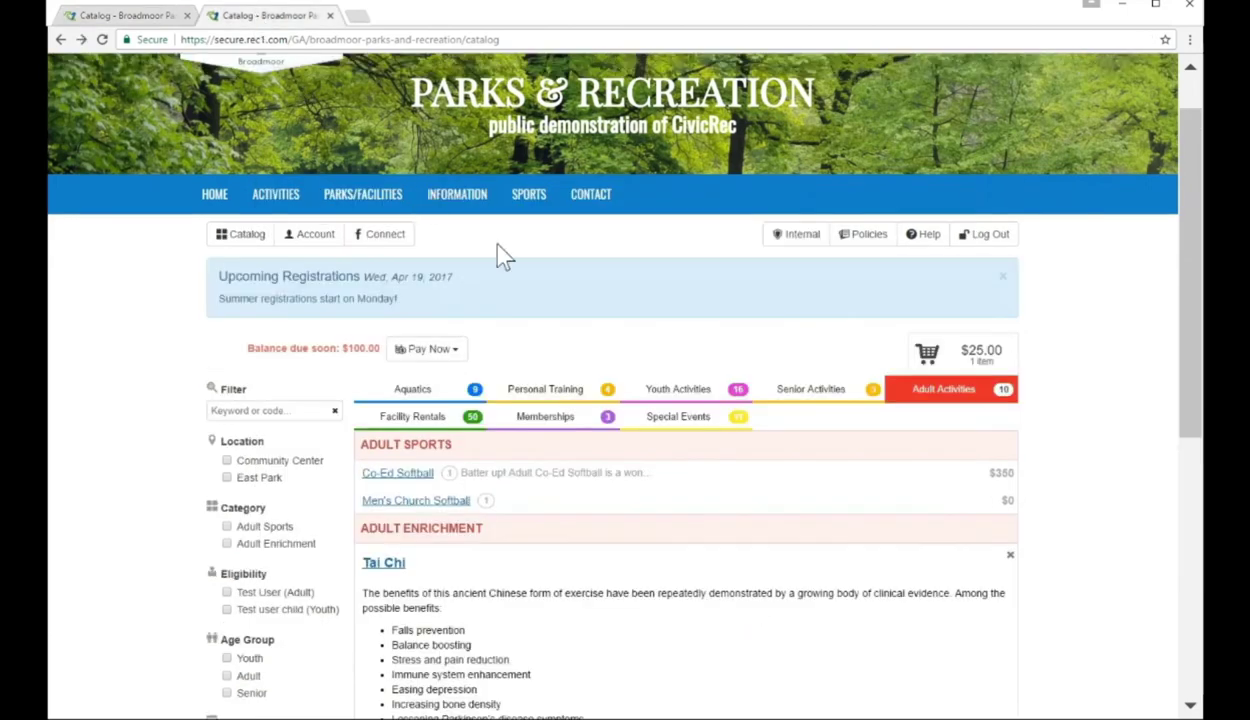
- Check out the $25 Tai Chi cart, confirming required forms to reach the prompts step
{"action": "scroll", "coordinate": [600, 510], "scroll_direction": "down", "scroll_amount": 3}
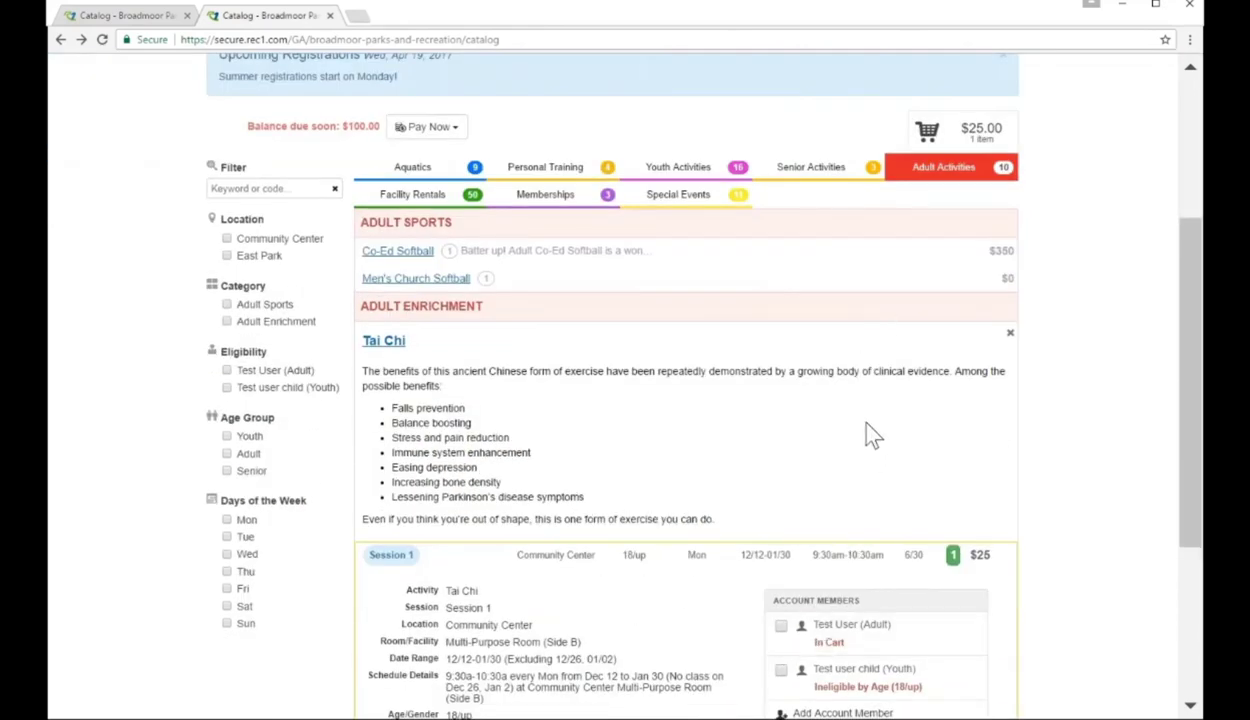
{"action": "left_click", "coordinate": [940, 145]}
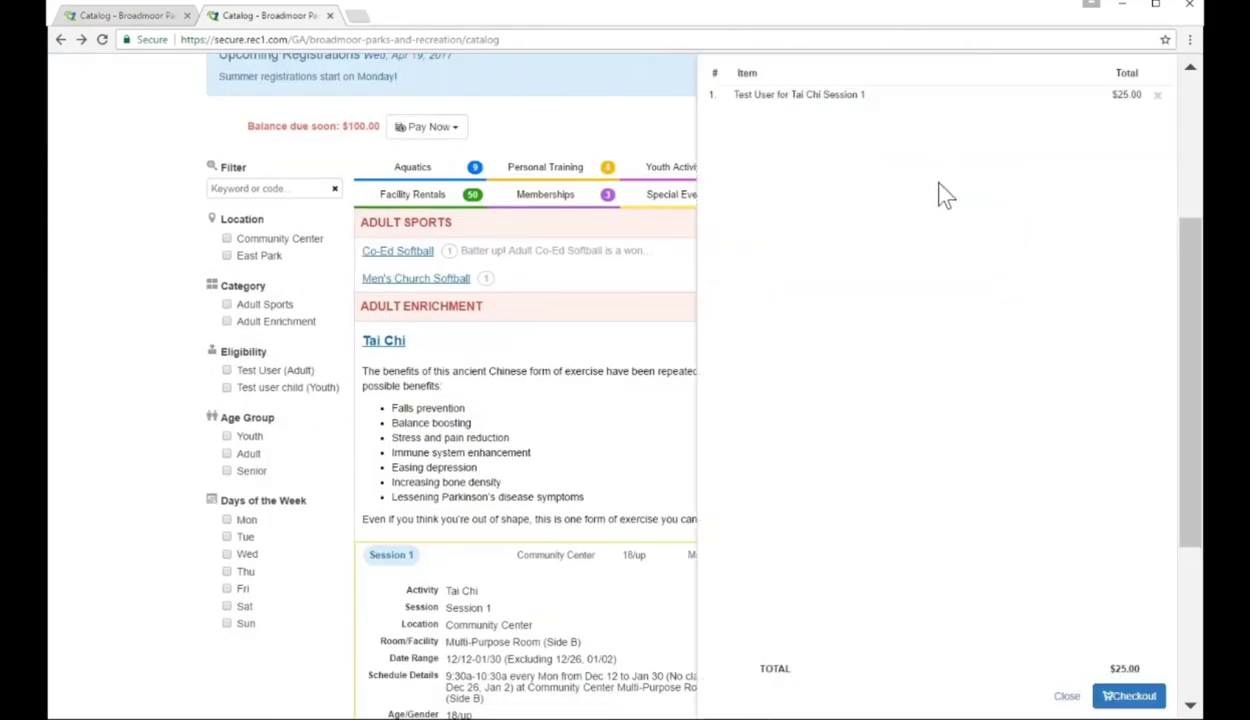
{"action": "left_click", "coordinate": [1127, 700]}
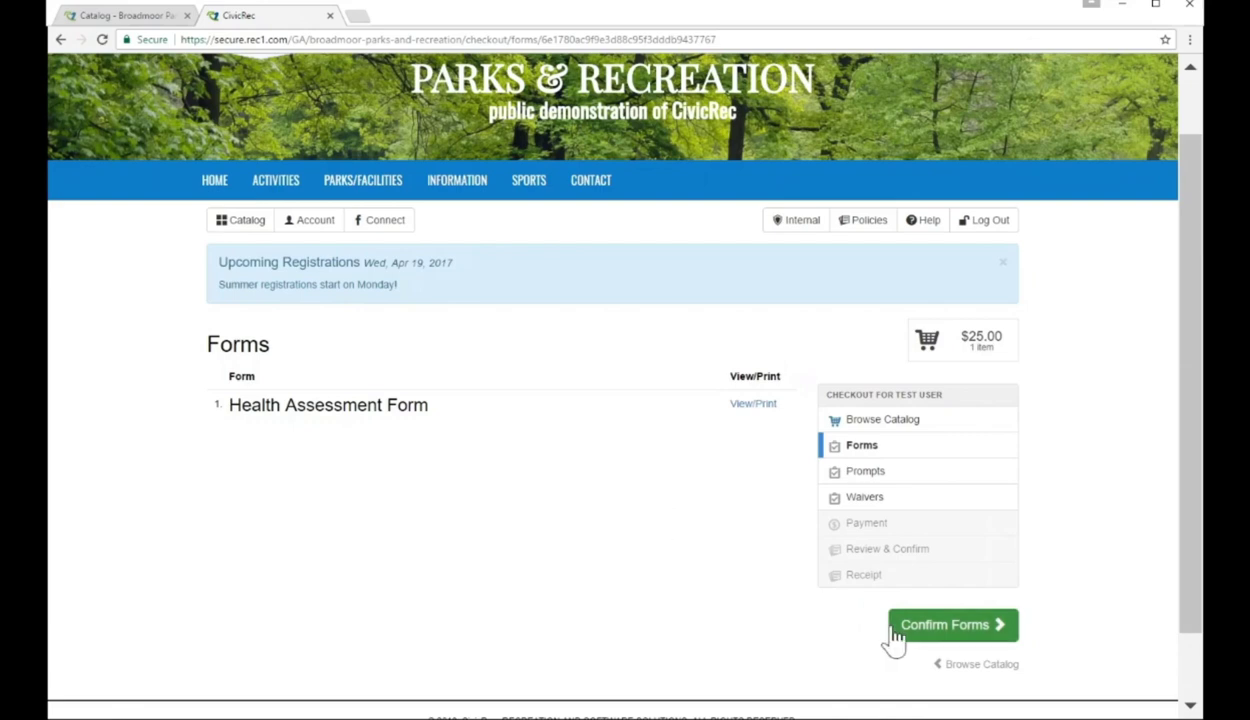
{"action": "left_click", "coordinate": [960, 630]}
{"action": "scroll", "coordinate": [890, 625], "scroll_direction": "down", "scroll_amount": 2}
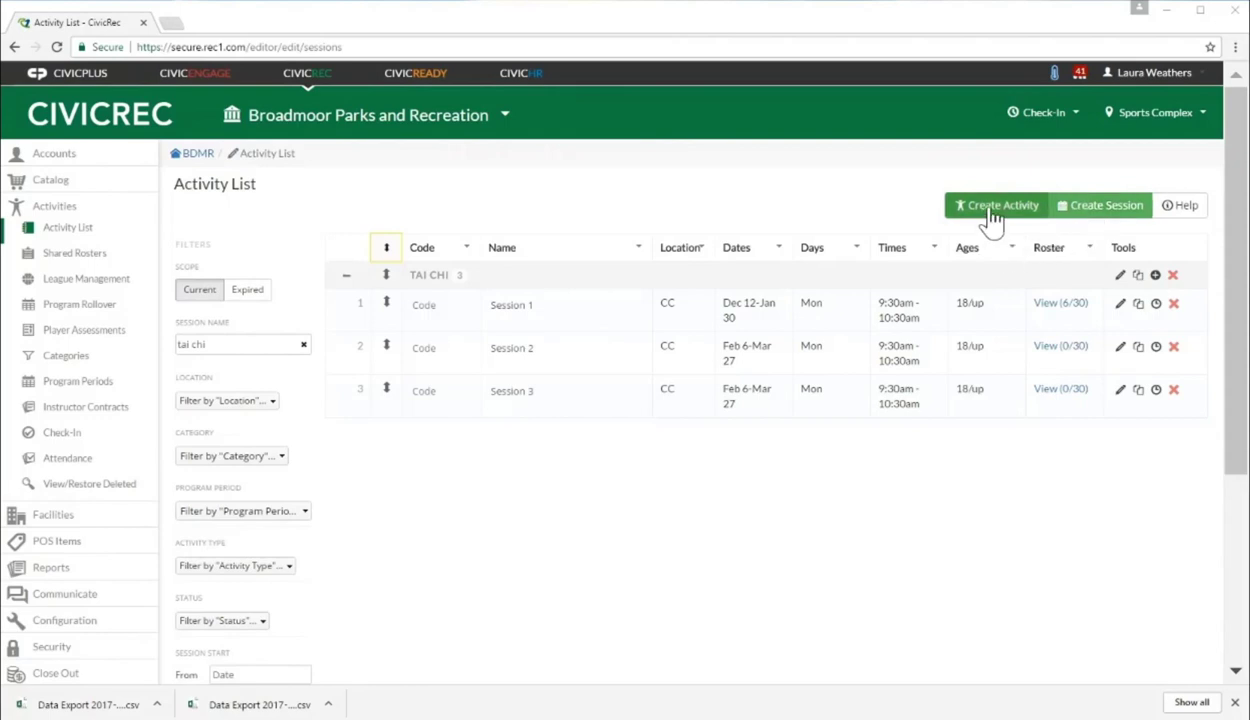
- Open Tai Chi Session 1 for editing, showing its $25 session fee and $5 drop-in fee
{"action": "left_click", "coordinate": [1120, 304]}
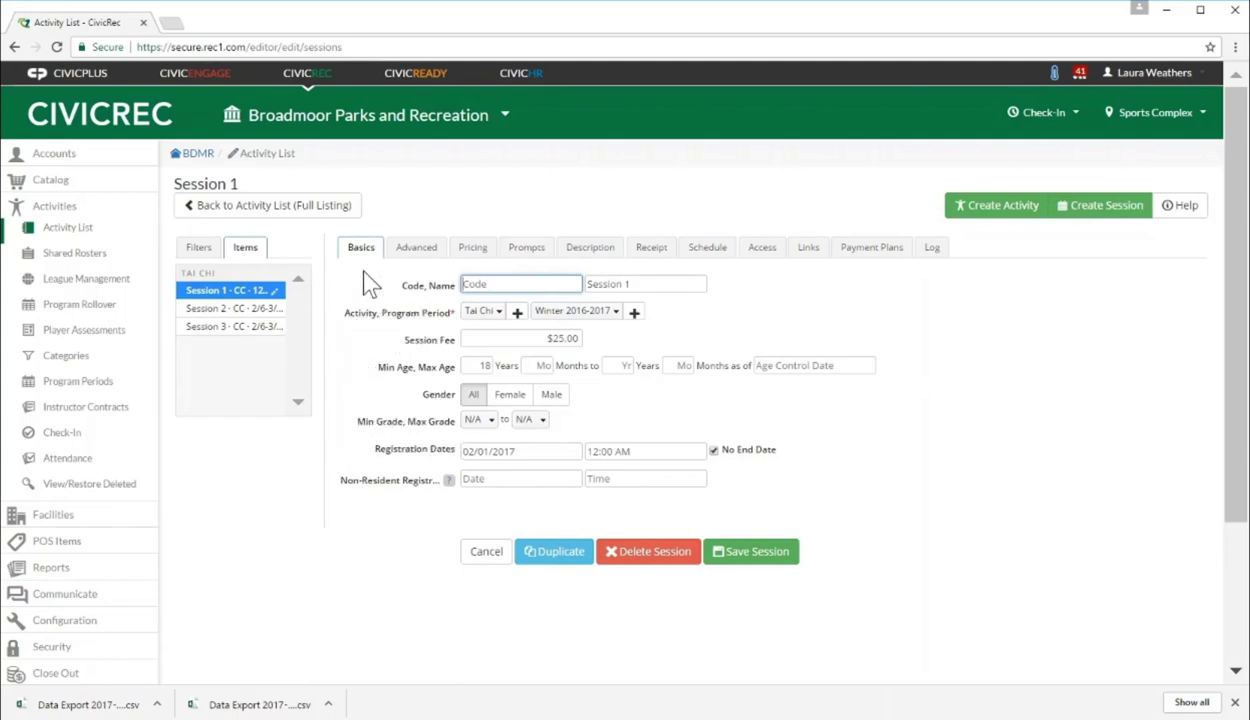
{"action": "left_click", "coordinate": [472, 249]}
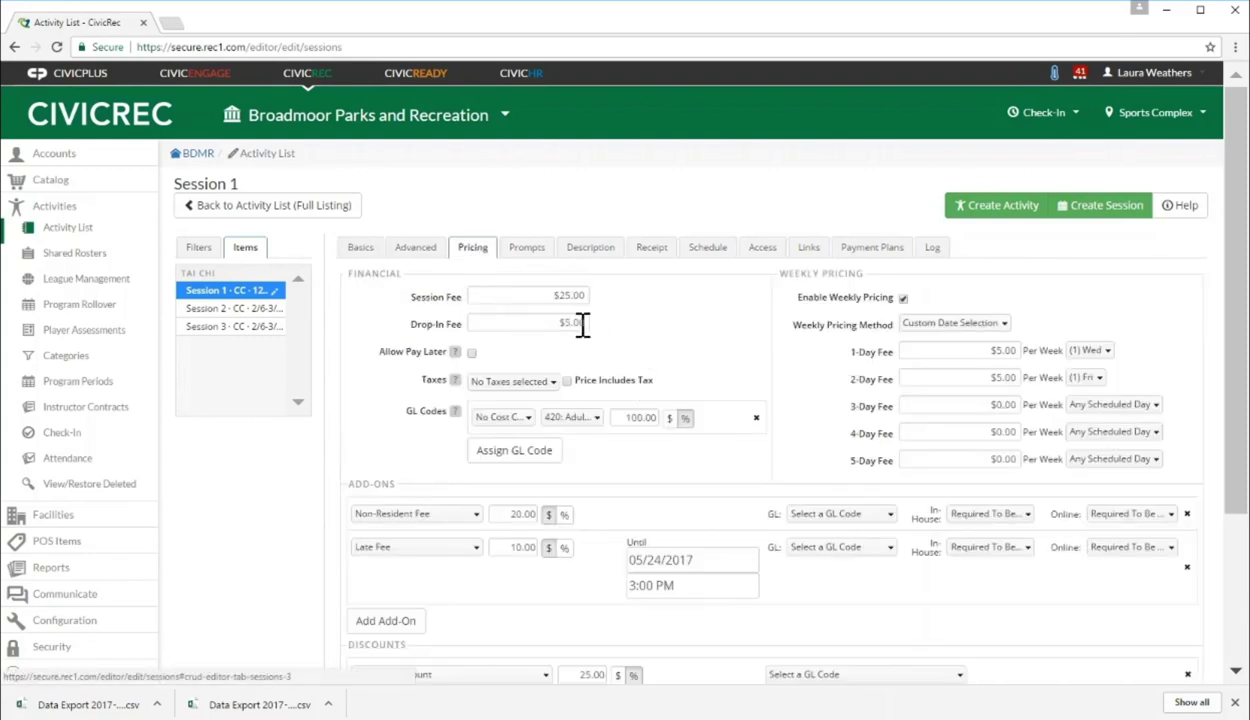
- Review Session 1's weekly pricing days, keeping Wednesday, and its payment plan assignments
{"action": "left_click", "coordinate": [903, 299]}
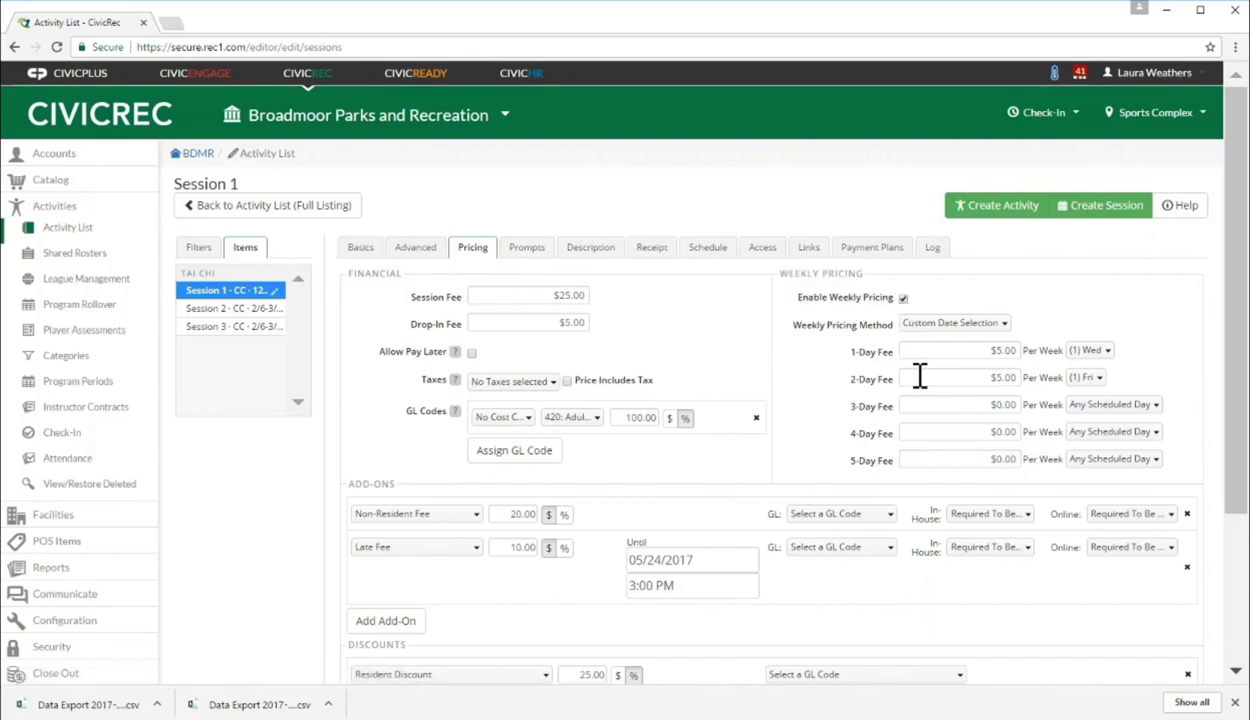
{"action": "left_click", "coordinate": [1097, 354]}
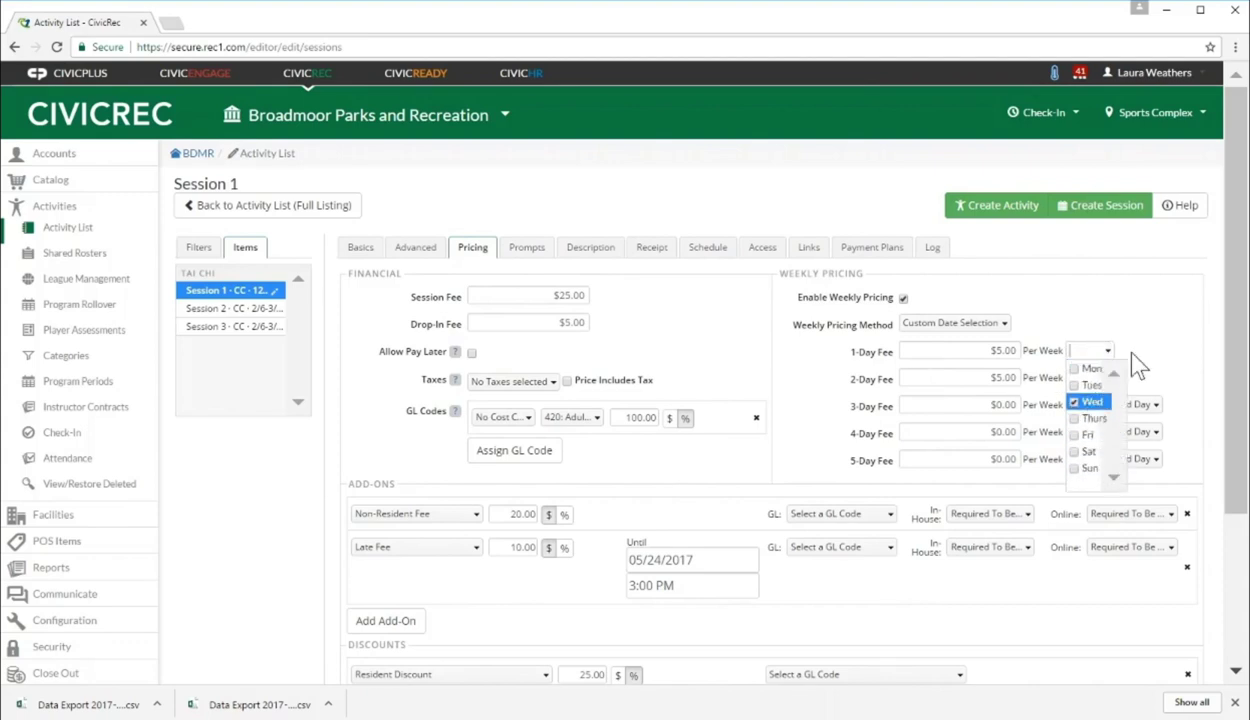
{"action": "left_click", "coordinate": [1143, 360]}
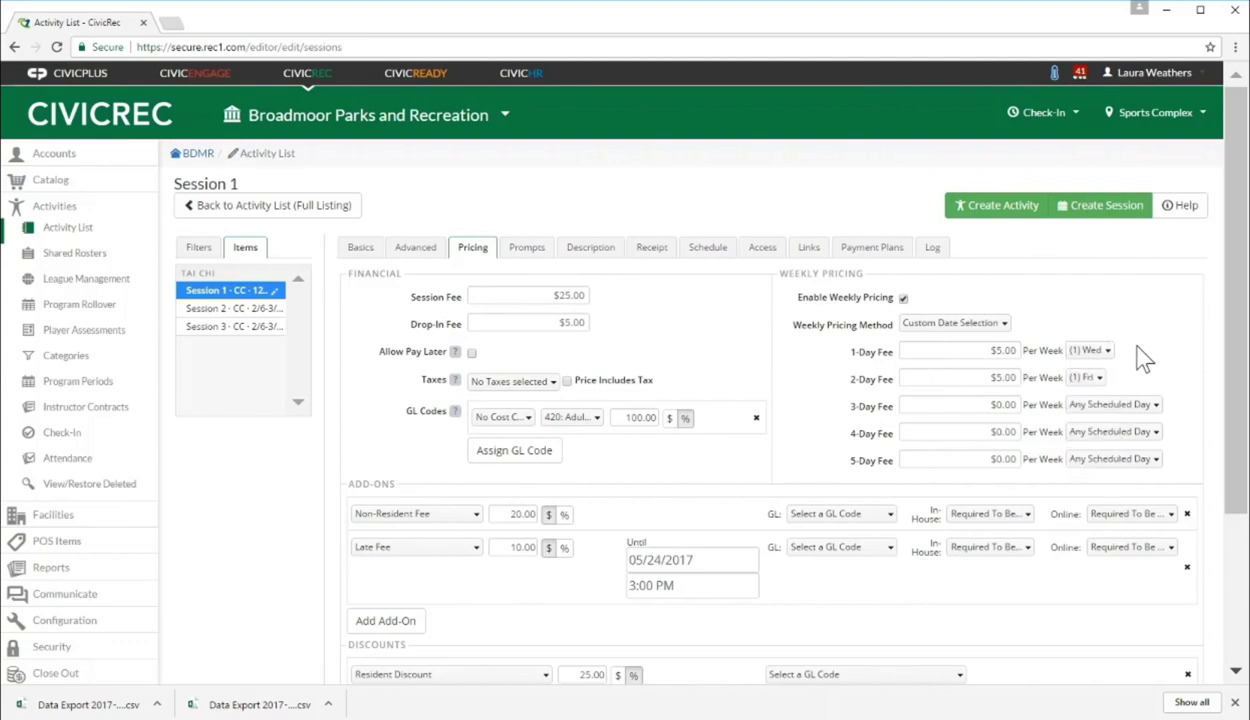
{"action": "left_click", "coordinate": [862, 250]}
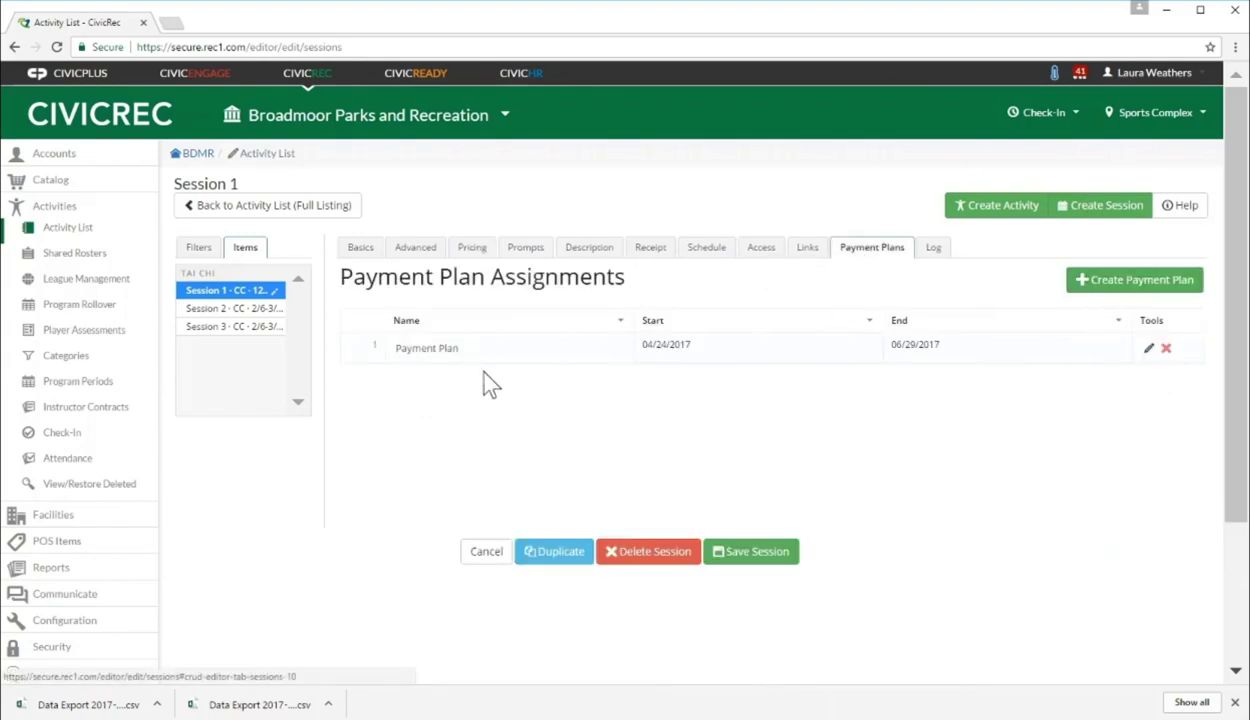
{"action": "left_click", "coordinate": [471, 248]}
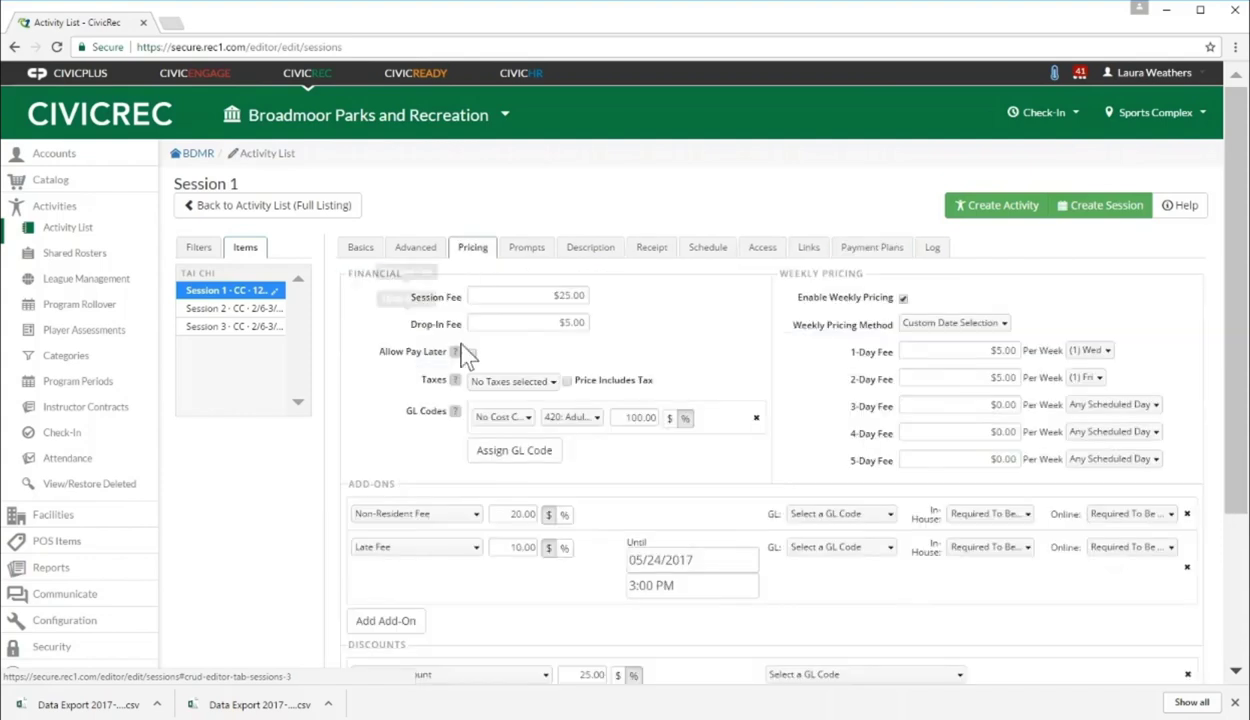
- Review the add-on fees (non-resident $20, late $10) and discounts (resident 25%, early bird $10)
{"action": "left_click", "coordinate": [469, 514]}
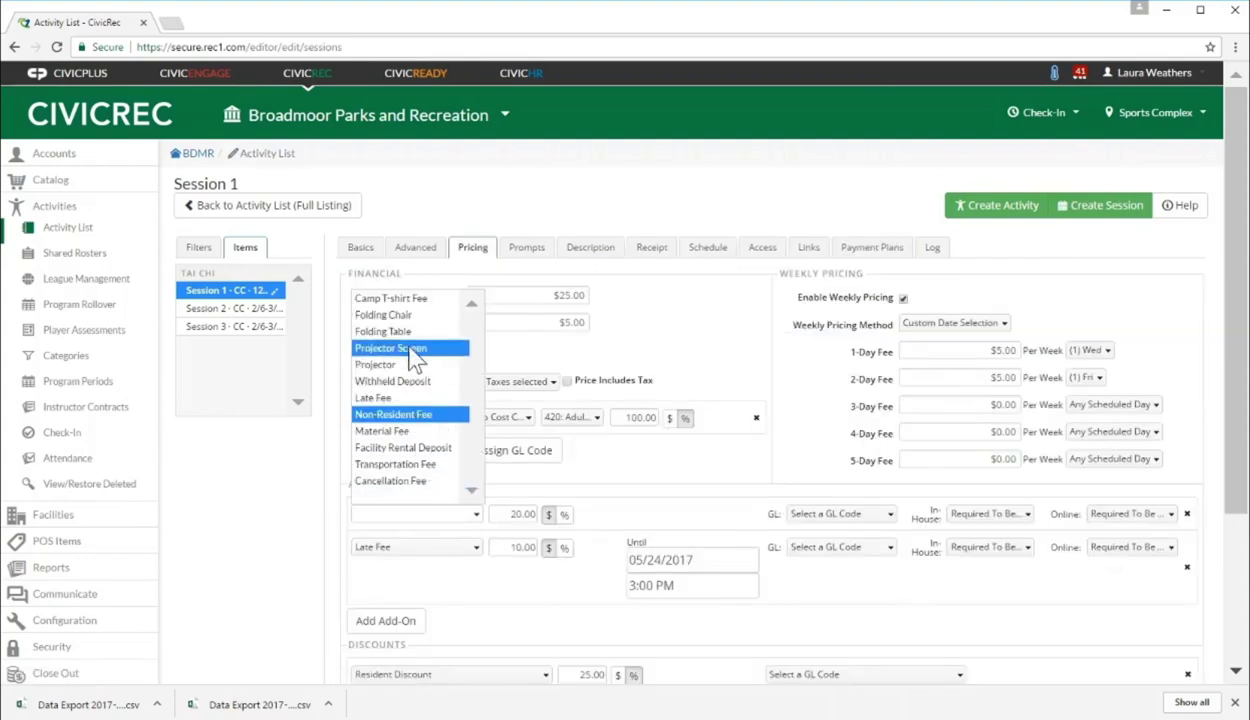
{"action": "left_click", "coordinate": [472, 603]}
{"action": "scroll", "coordinate": [469, 600], "scroll_direction": "down", "scroll_amount": 3}
{"action": "left_click", "coordinate": [460, 524]}
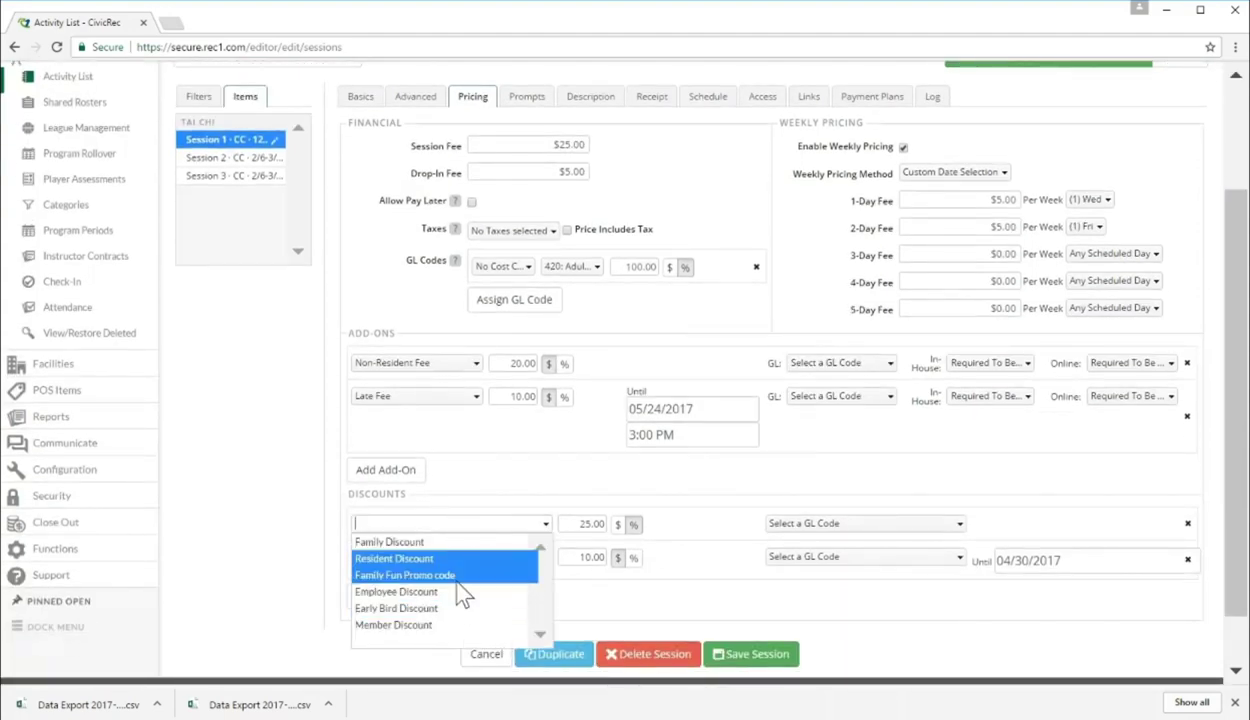
{"action": "left_click", "coordinate": [470, 480]}
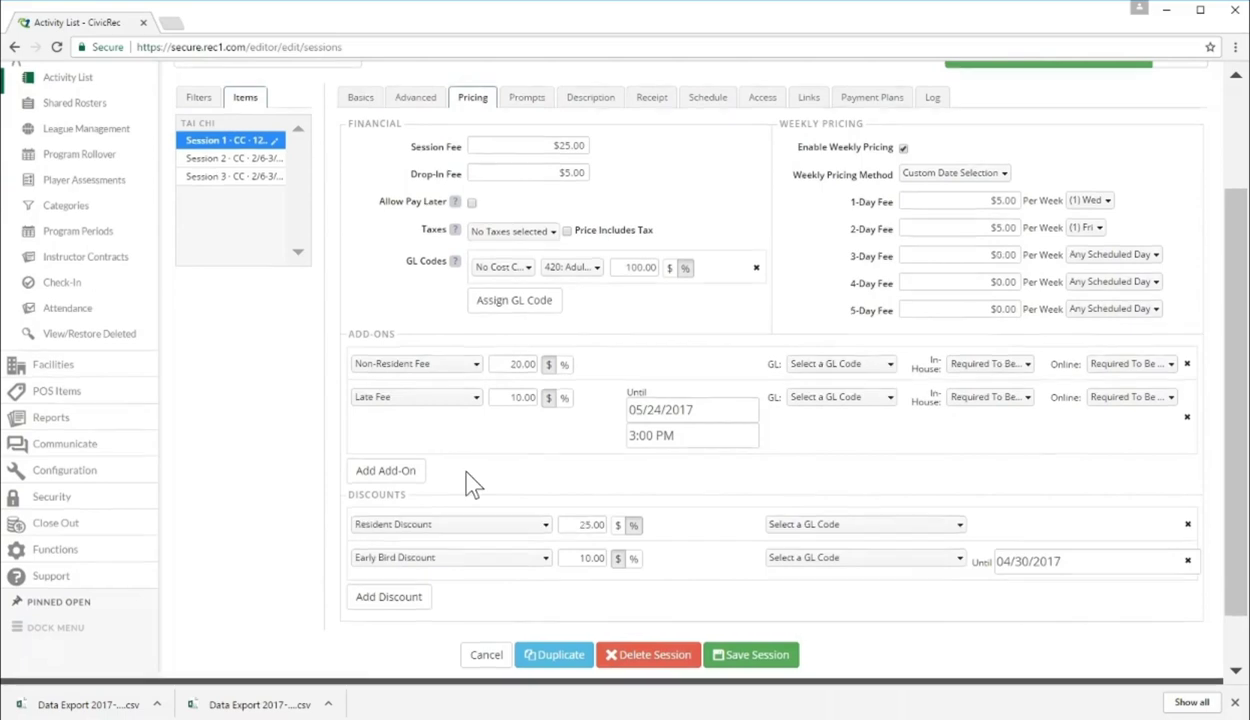
{"action": "scroll", "coordinate": [470, 483], "scroll_direction": "up", "scroll_amount": 2}
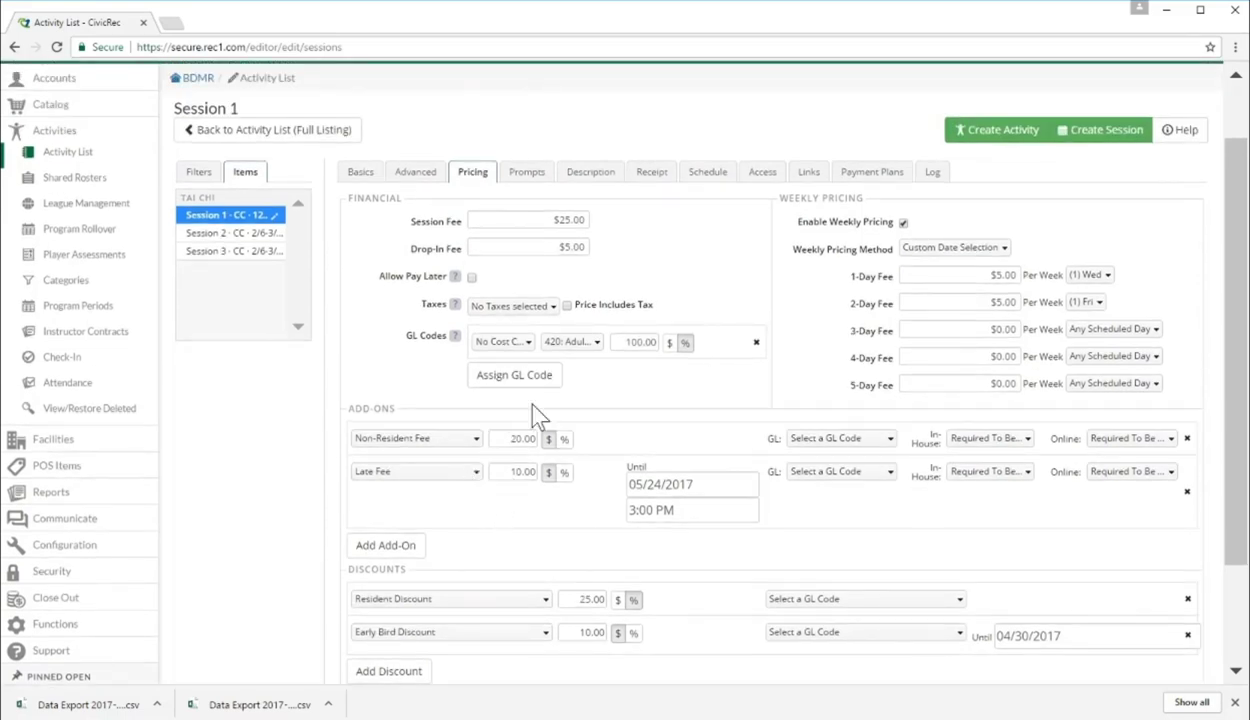
- Add the Charge Attendance? and Describe Event prompts, keeping the Health Assessment Form
{"action": "left_click", "coordinate": [522, 173]}
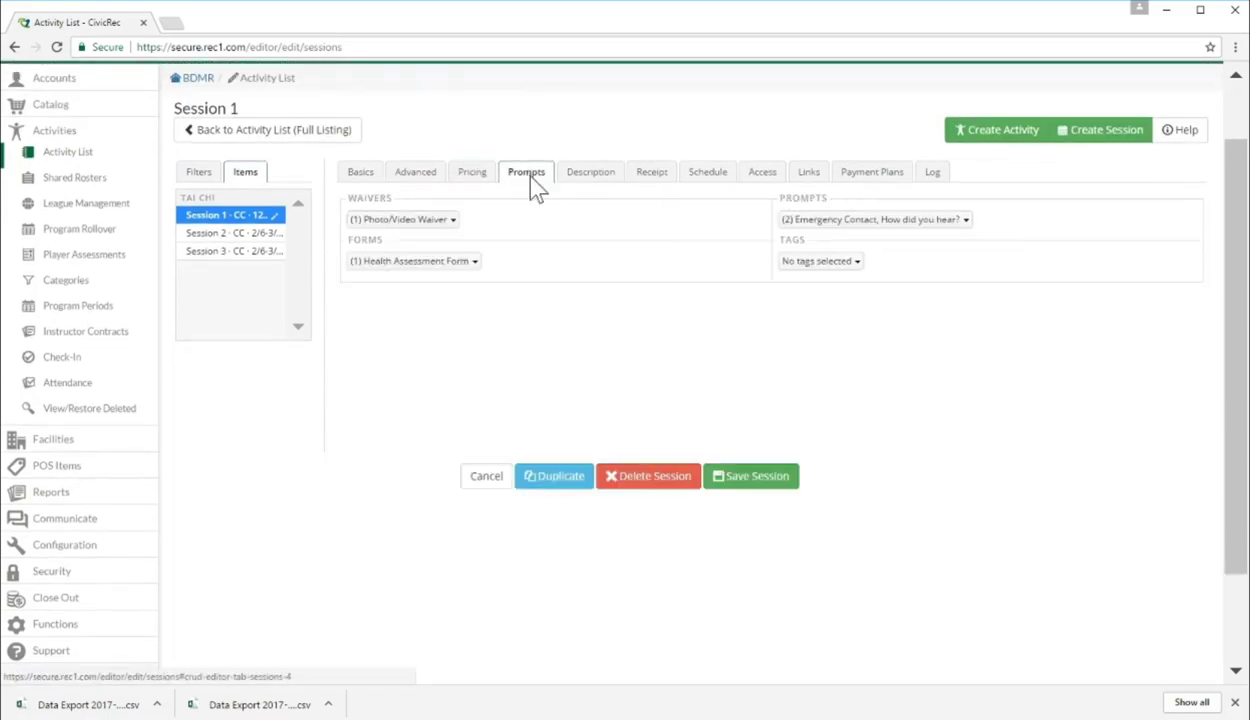
{"action": "left_click", "coordinate": [819, 224]}
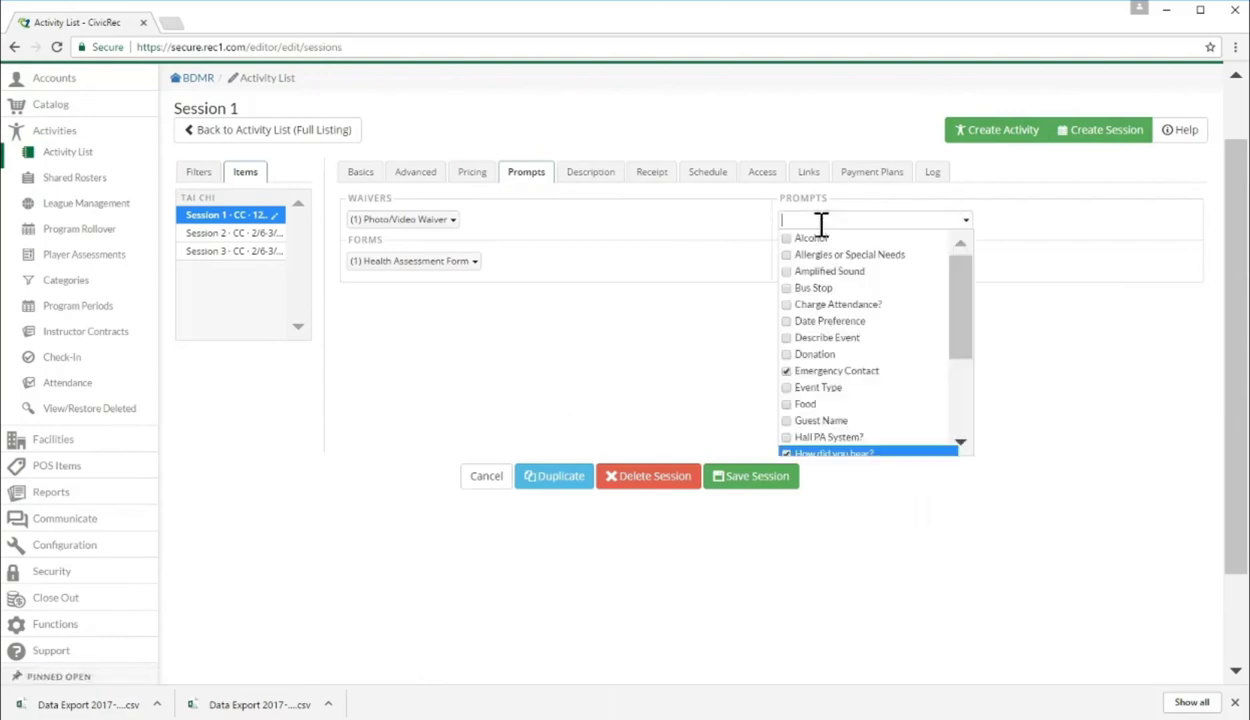
{"action": "left_click", "coordinate": [820, 305]}
{"action": "left_click", "coordinate": [812, 339]}
{"action": "left_click", "coordinate": [990, 365]}
{"action": "left_click", "coordinate": [436, 261]}
{"action": "left_click", "coordinate": [509, 303]}
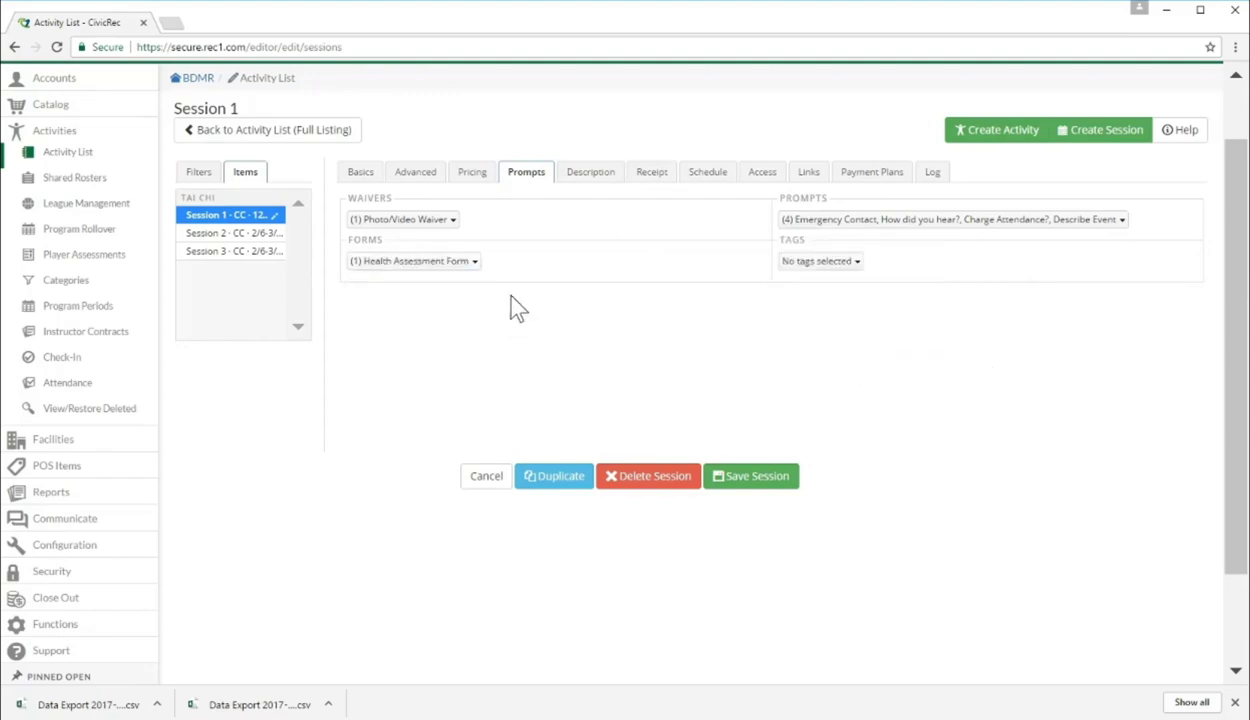
- Attach the Photo/Video Waiver to Session 1 and duplicate the session
{"action": "left_click", "coordinate": [447, 220]}
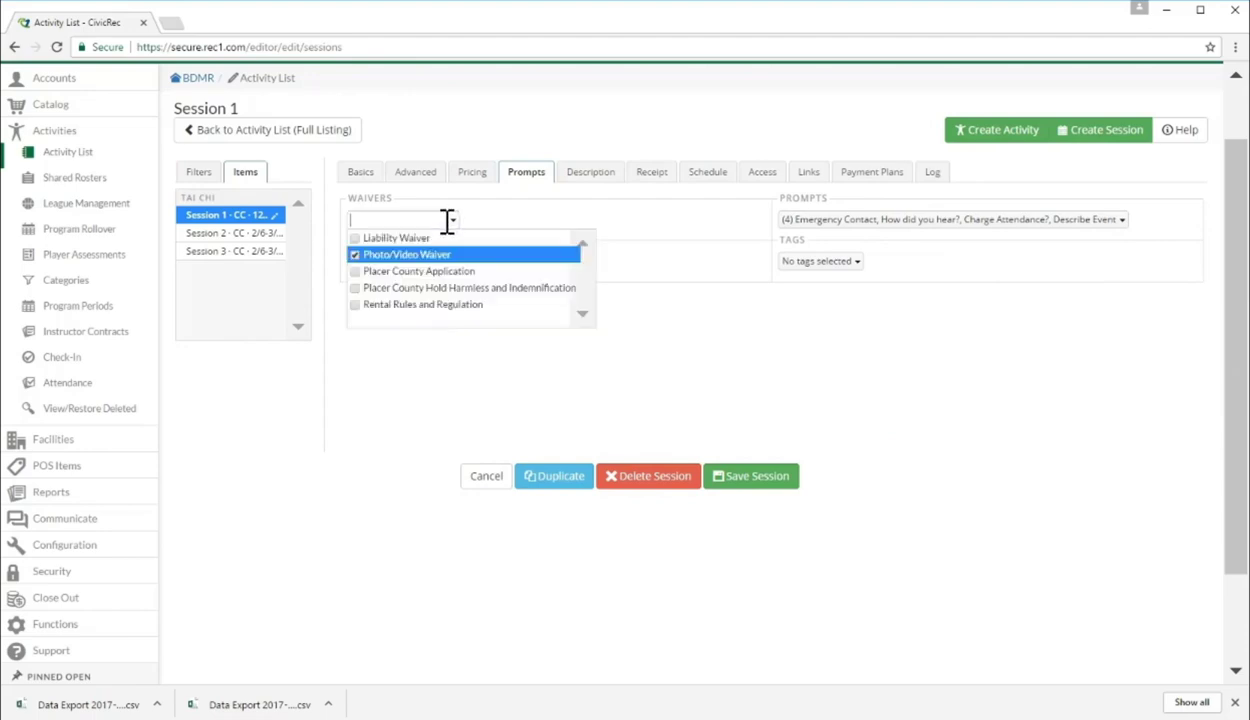
{"action": "left_click", "coordinate": [700, 362]}
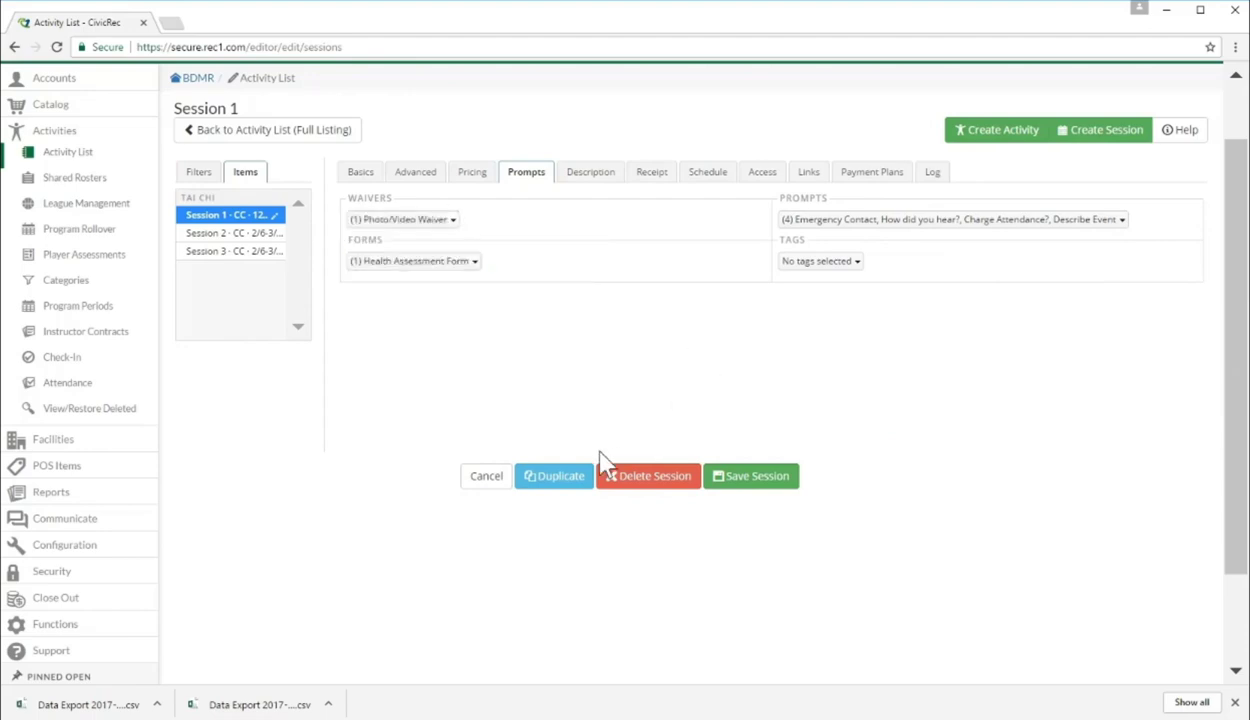
{"action": "left_click", "coordinate": [555, 476]}
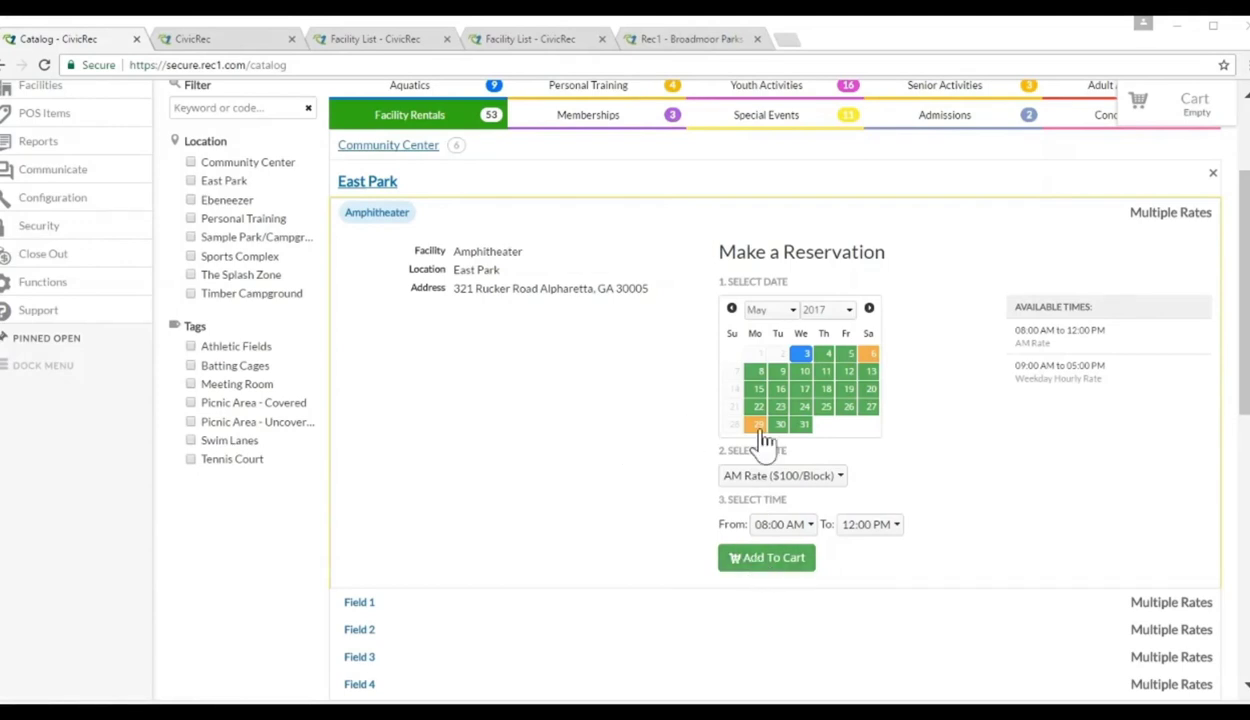
- Add the amphitheater reservation to the cart, then open the Meeting Room (Whole Room) facility basics
{"action": "left_click", "coordinate": [775, 566]}
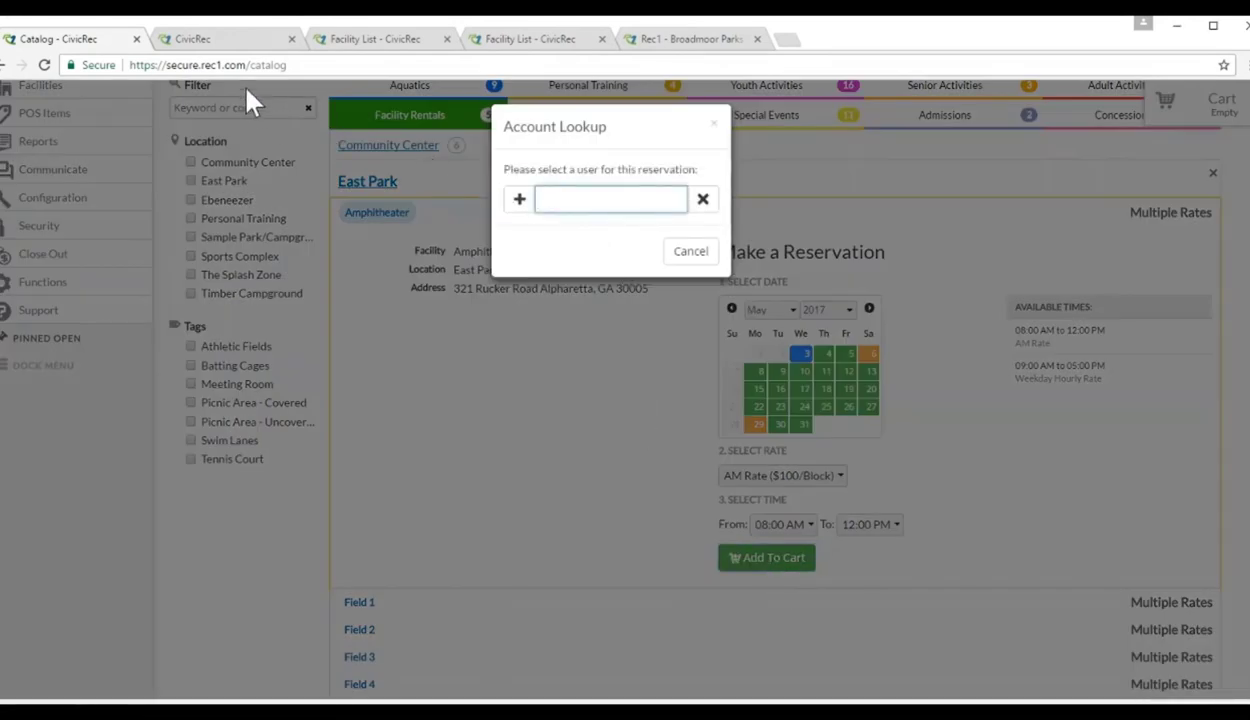
{"action": "left_click", "coordinate": [216, 40]}
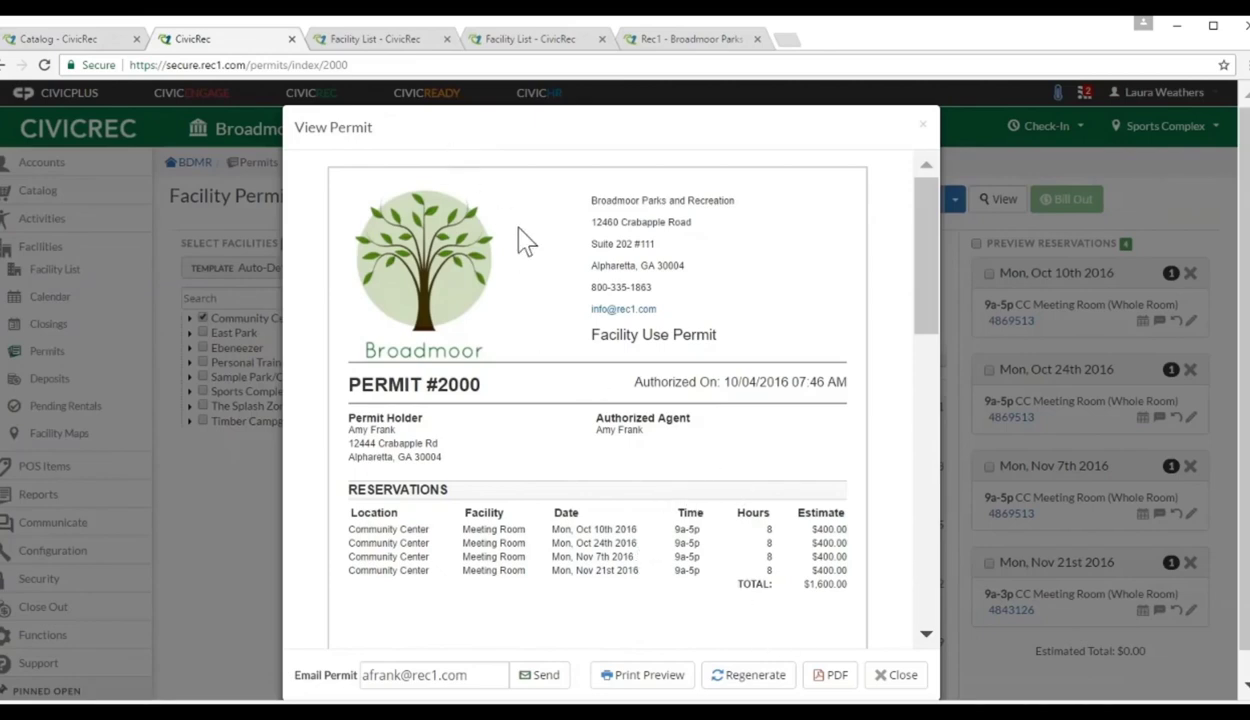
{"action": "left_click", "coordinate": [396, 40]}
{"action": "left_click", "coordinate": [367, 256]}
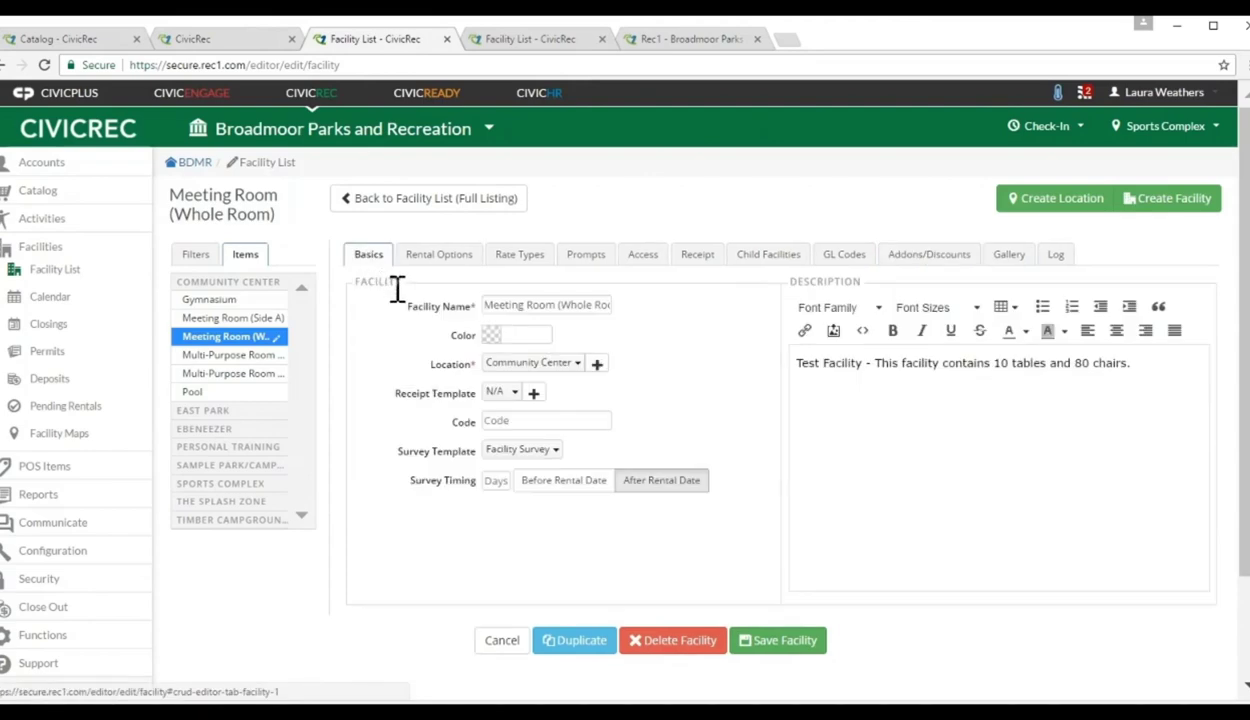
- Set Meeting Room online rentals to Pending Staff Approval and payment to Optionally After Checkout
{"action": "left_click", "coordinate": [446, 262]}
{"action": "left_click", "coordinate": [545, 345]}
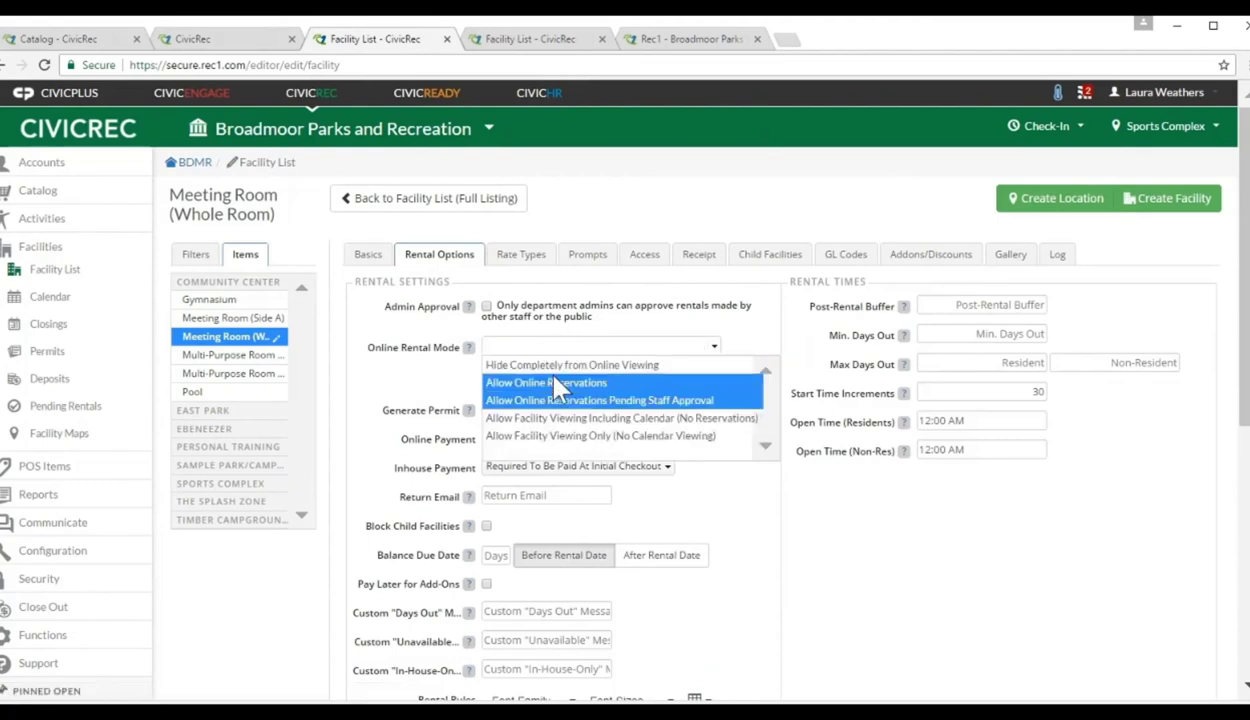
{"action": "key", "text": "Return"}
{"action": "left_click", "coordinate": [665, 440]}
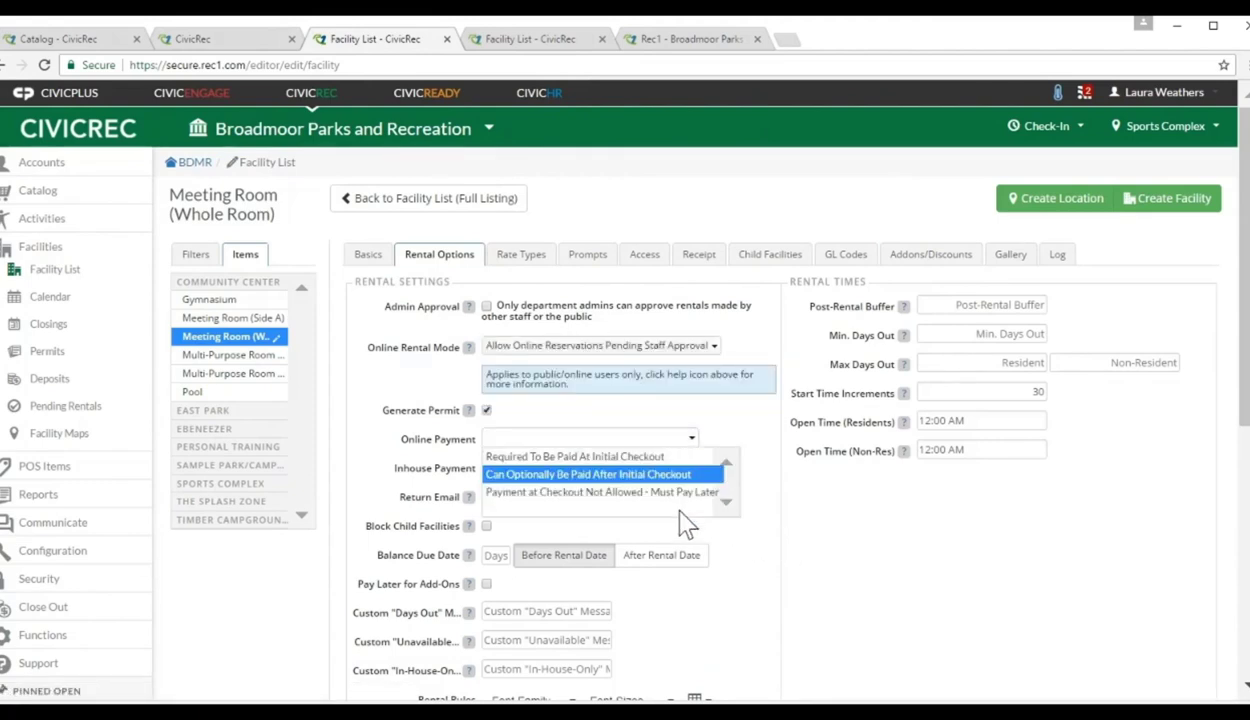
{"action": "key", "text": "Return"}
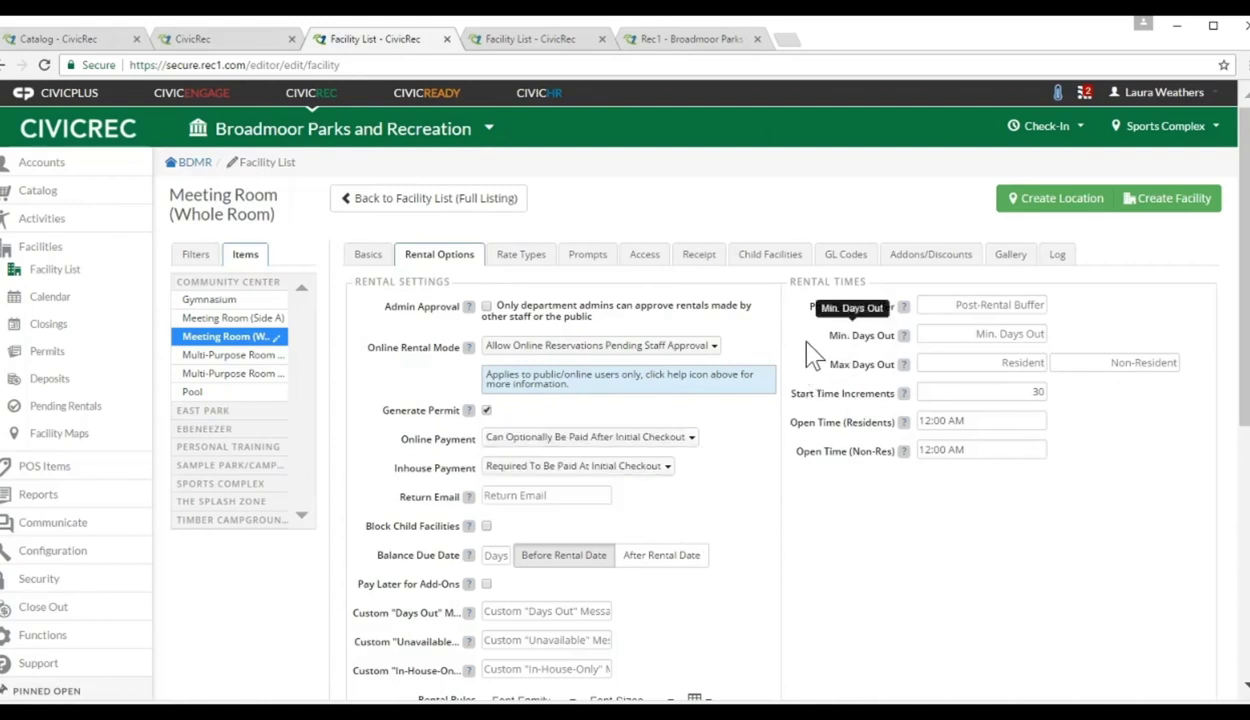
{"action": "left_click", "coordinate": [535, 268]}
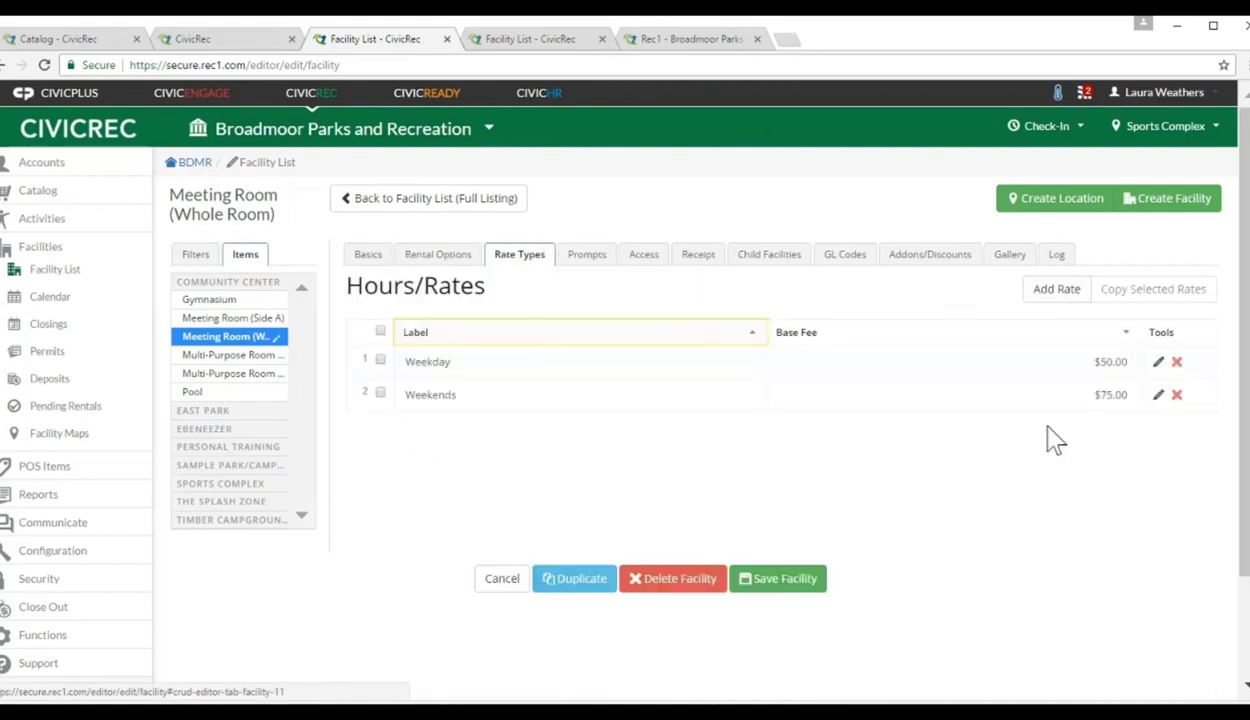
- Inspect the Weekday $50.00 rate's billing units, then cancel without saving changes
{"action": "left_click", "coordinate": [1158, 361]}
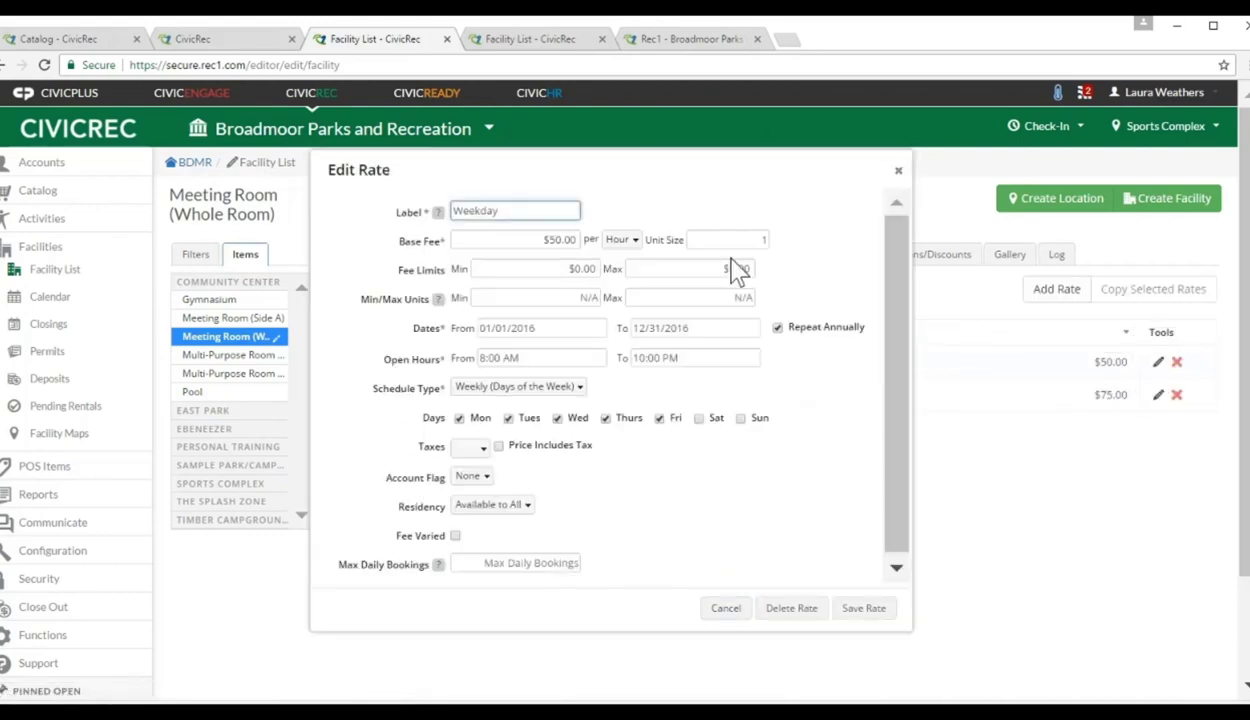
{"action": "left_click", "coordinate": [628, 240]}
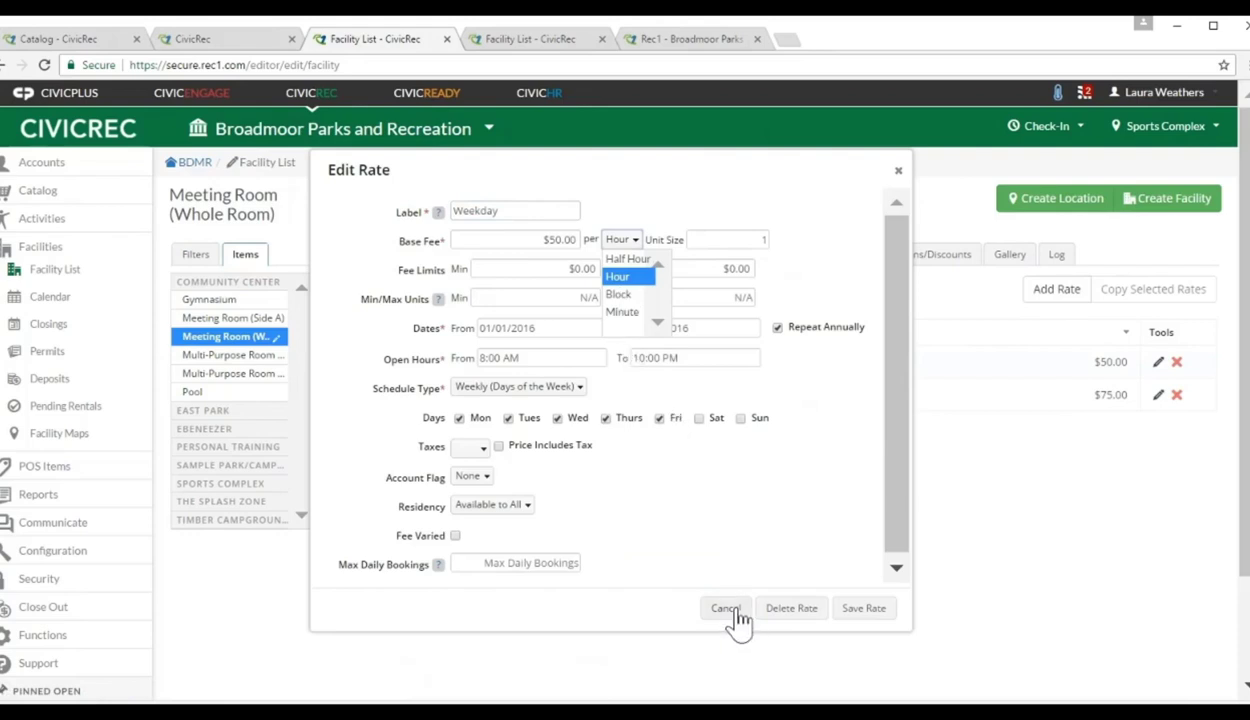
{"action": "left_click", "coordinate": [729, 609]}
{"action": "left_click", "coordinate": [585, 258]}
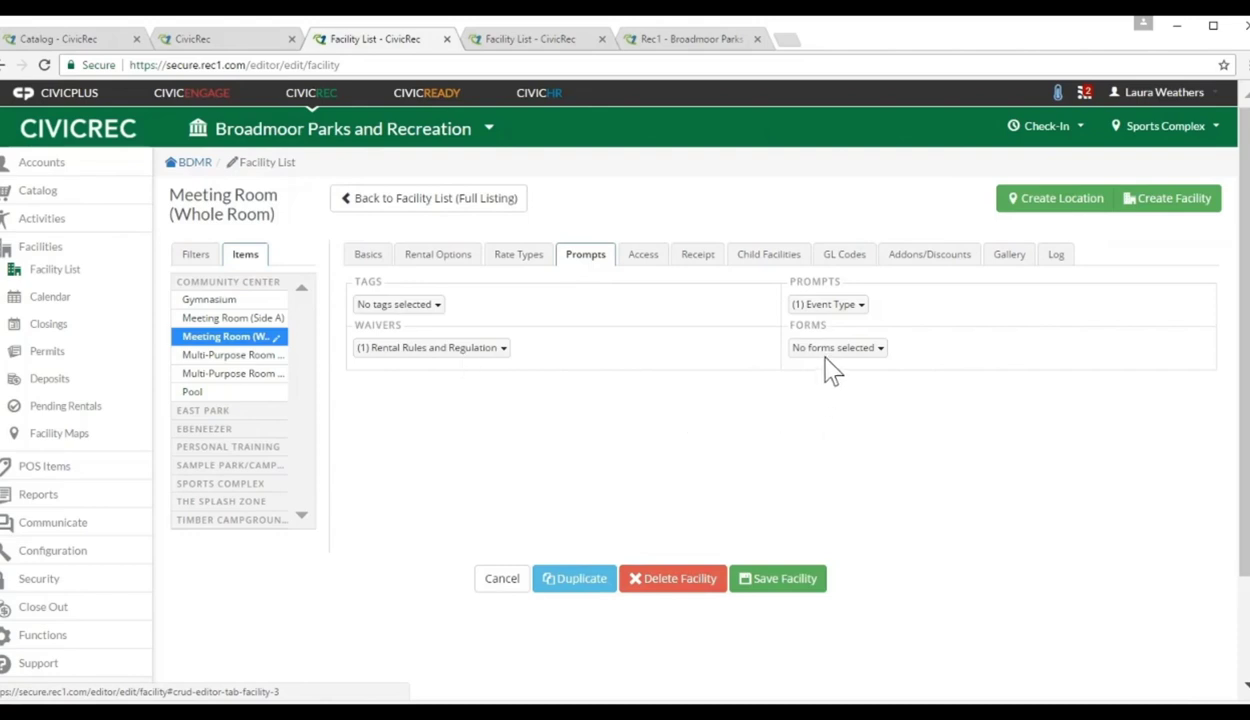
- Review the Meeting Room's Event Type prompt, Facility Rental Deposit add-on and discount options
{"action": "left_click", "coordinate": [825, 305]}
{"action": "left_click", "coordinate": [651, 478]}
{"action": "left_click", "coordinate": [900, 264]}
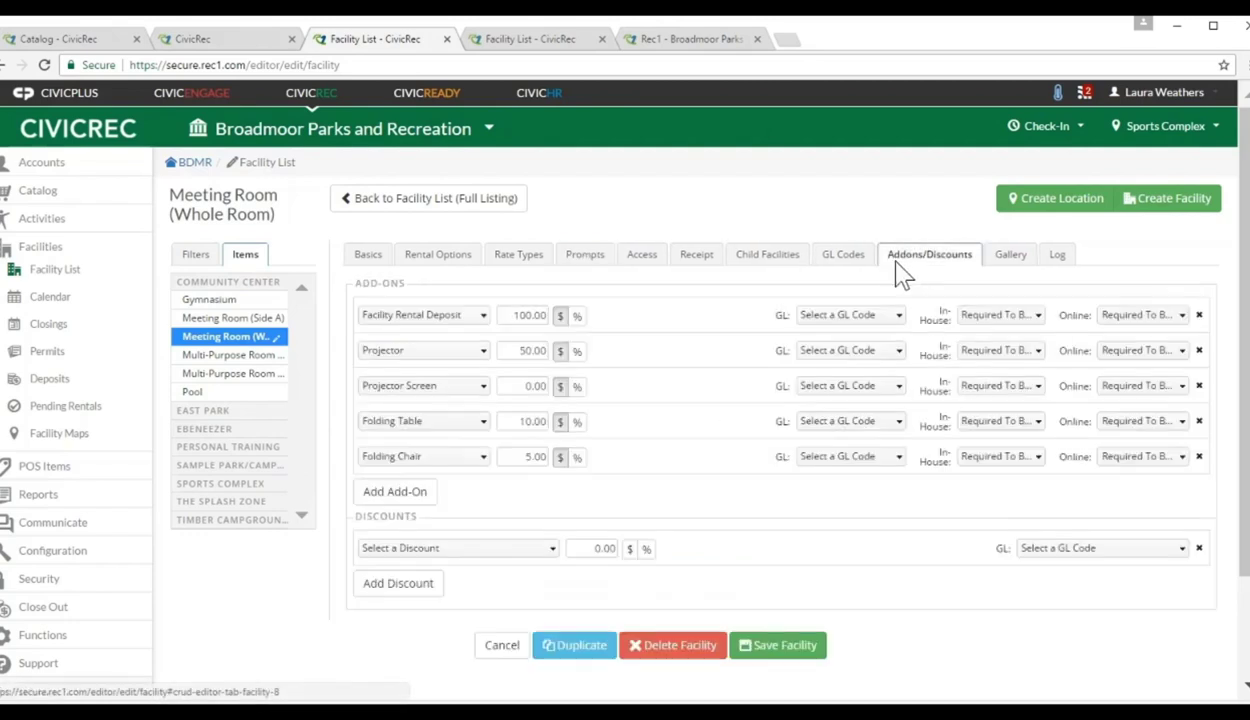
{"action": "left_click", "coordinate": [428, 318]}
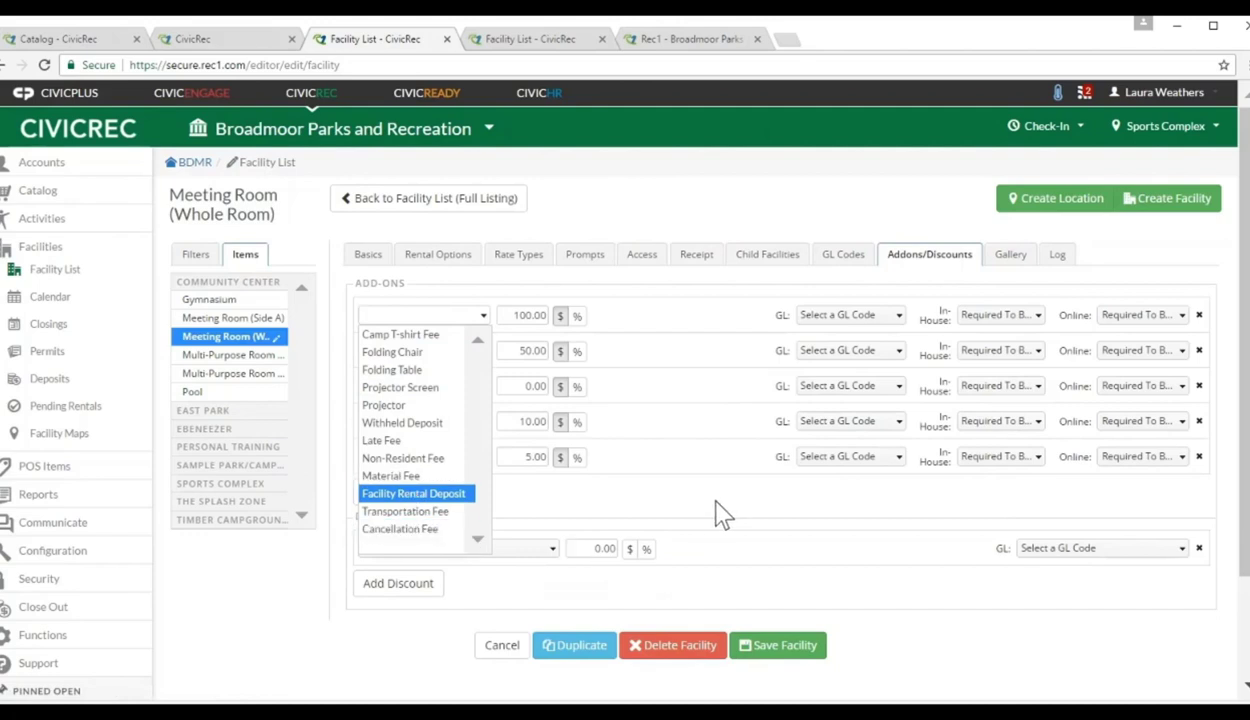
{"action": "left_click", "coordinate": [536, 510]}
{"action": "left_click", "coordinate": [484, 546]}
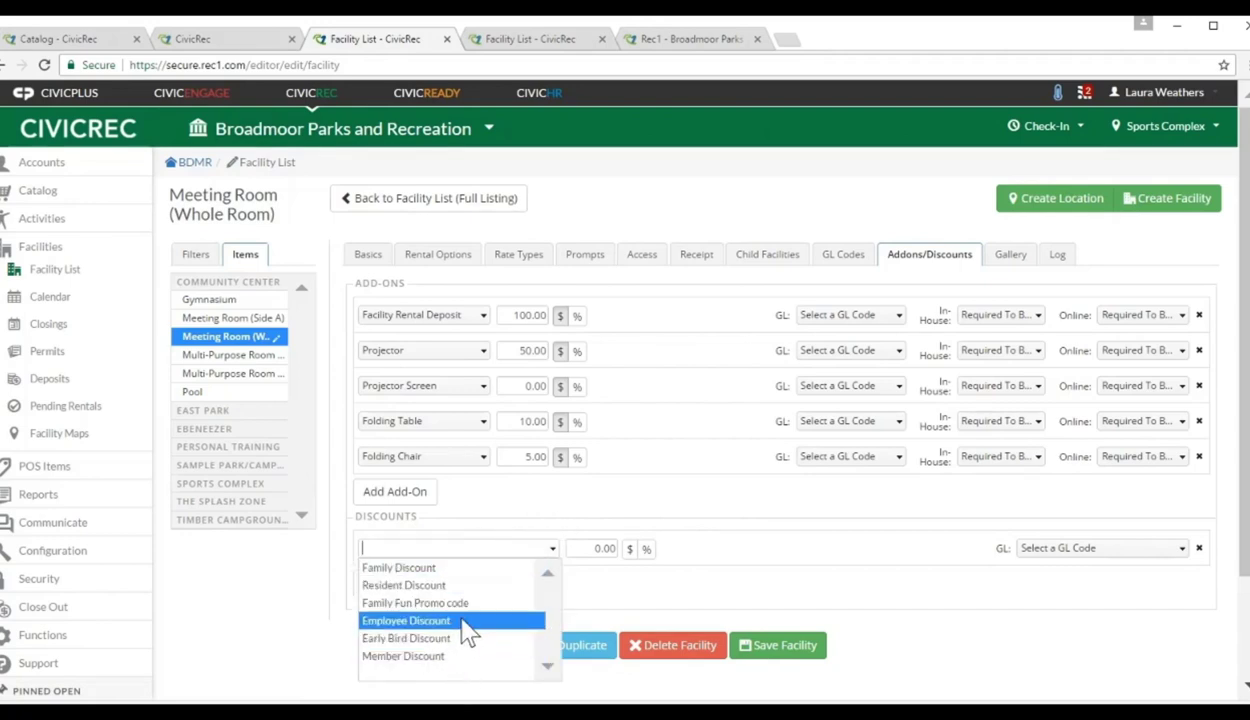
{"action": "left_click", "coordinate": [752, 597]}
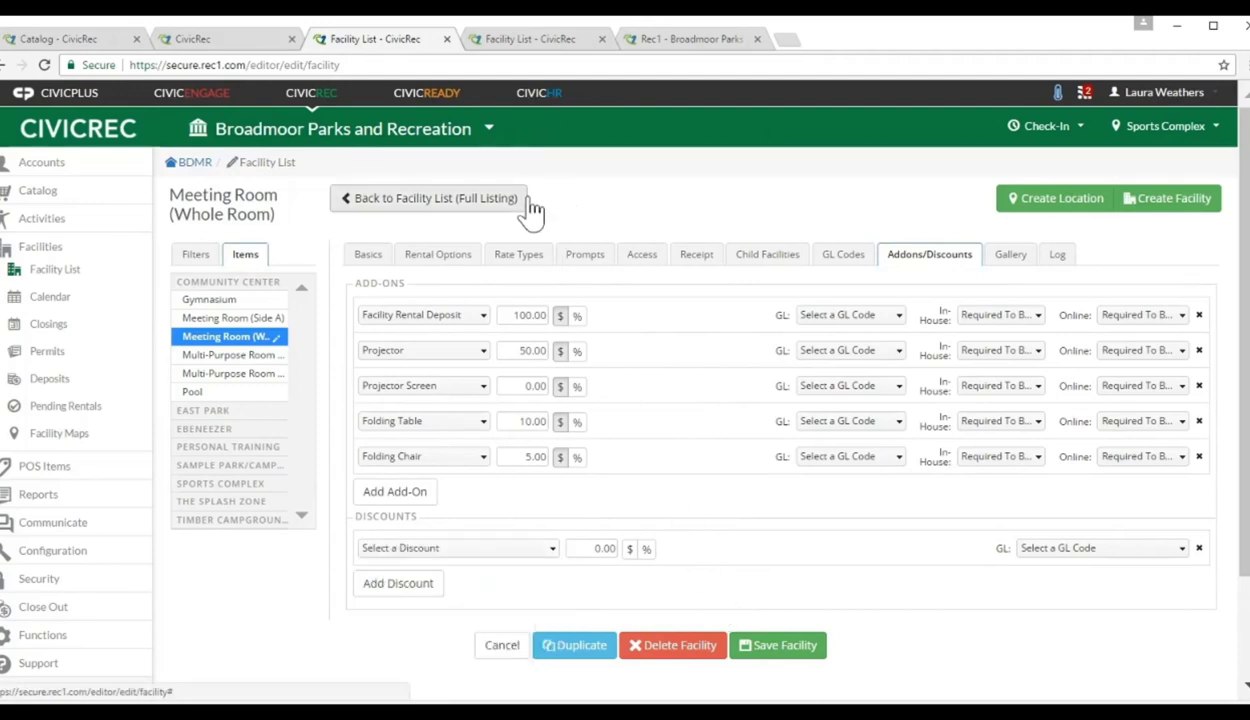
{"action": "left_click", "coordinate": [563, 44]}
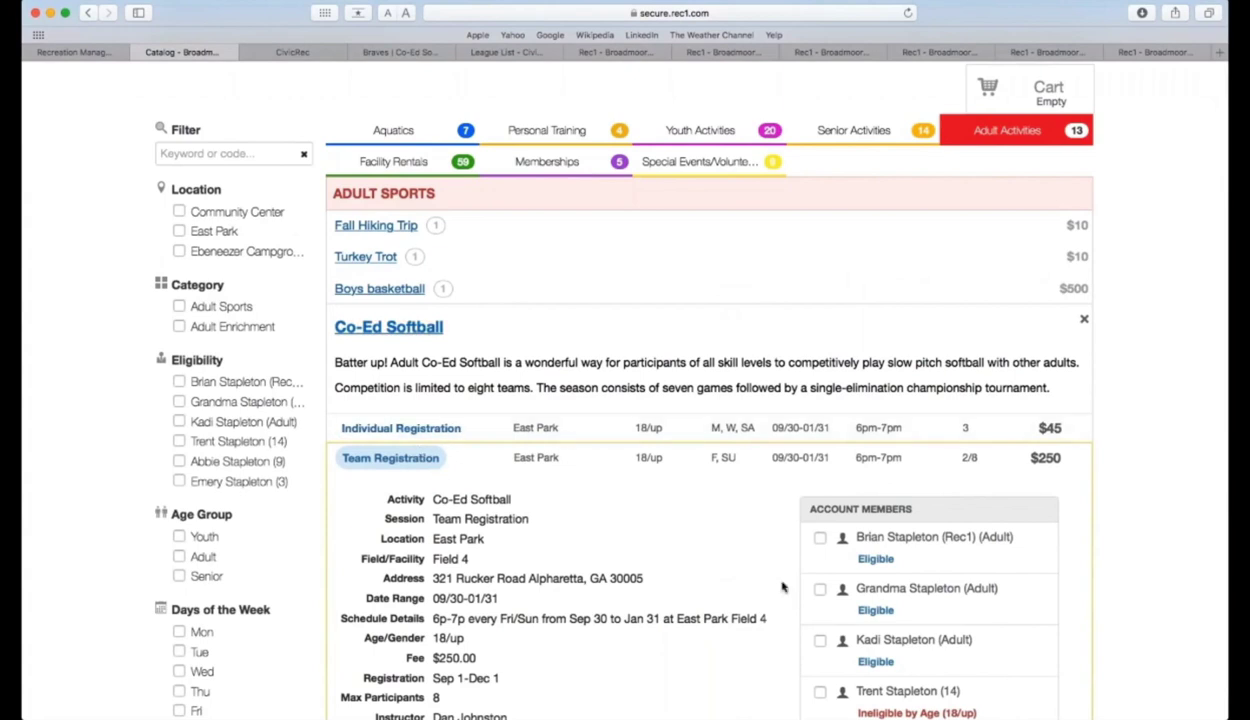
- Start a player invite on the Braves coach-portal page, then view Co-Ed Softball's admin League List
{"action": "left_click", "coordinate": [321, 55]}
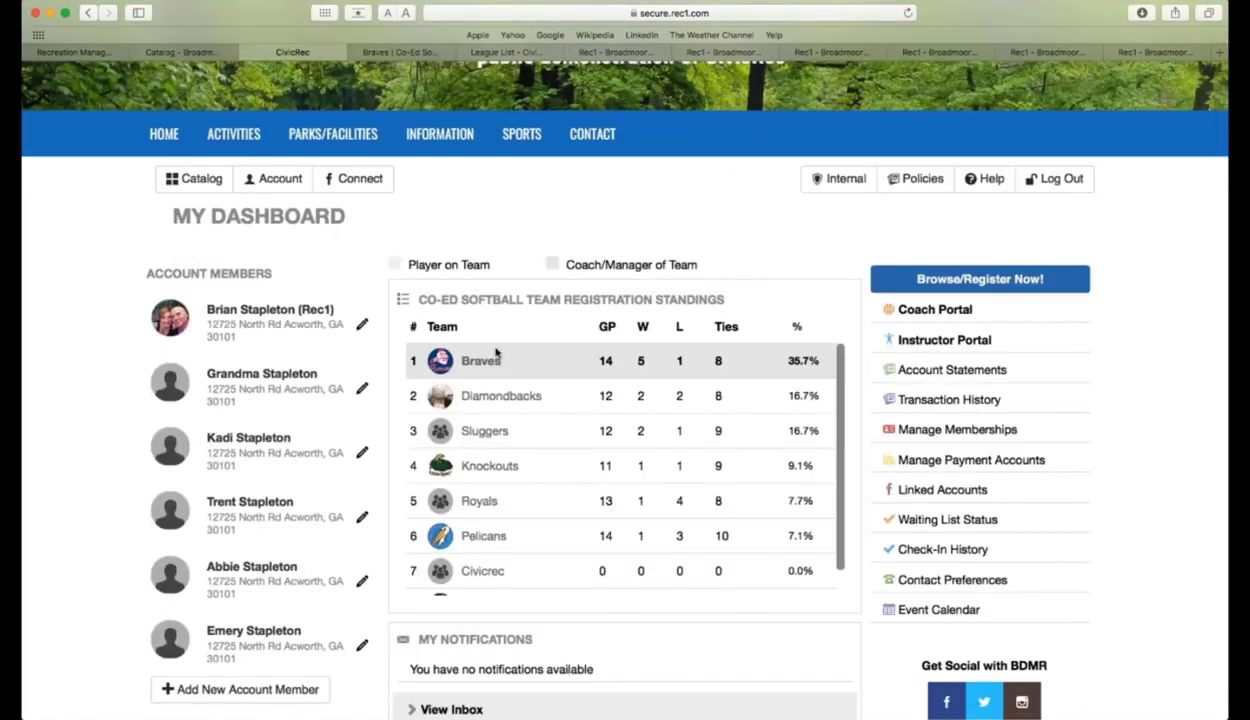
{"action": "left_click", "coordinate": [917, 321]}
{"action": "left_click", "coordinate": [437, 58]}
{"action": "scroll", "coordinate": [977, 400], "scroll_direction": "down", "scroll_amount": 5}
{"action": "left_click", "coordinate": [977, 294]}
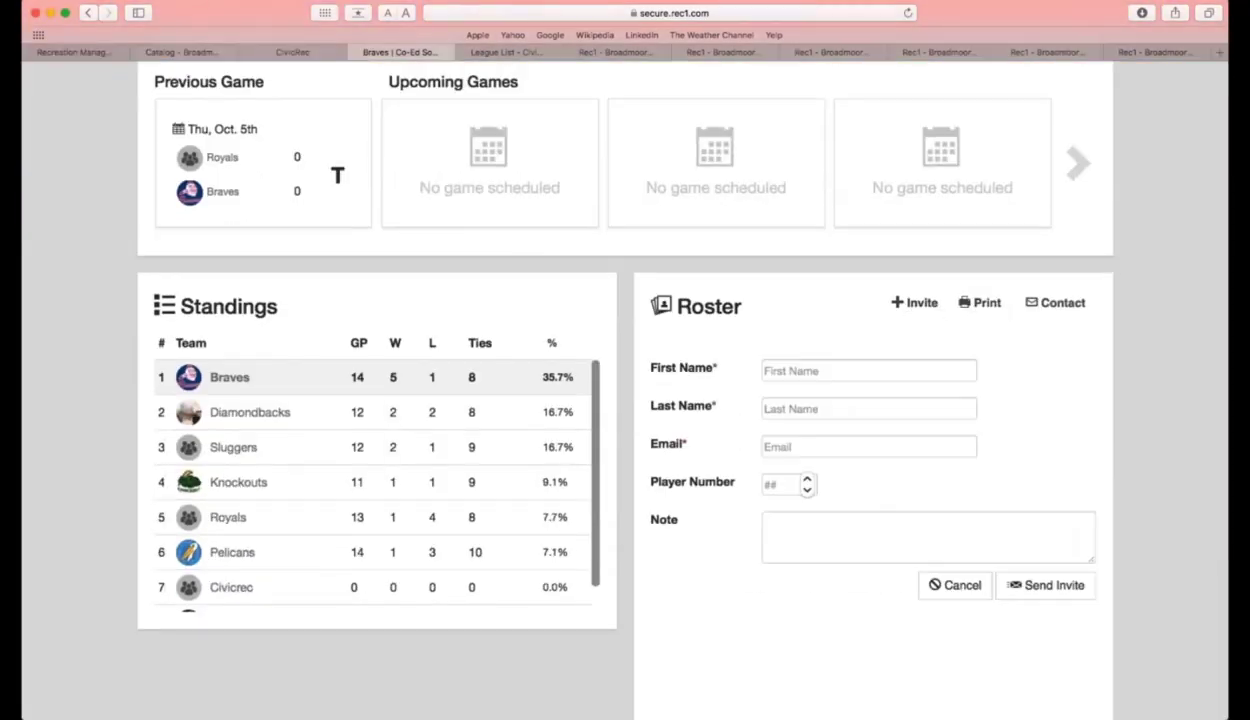
{"action": "mouse_move", "coordinate": [506, 52]}
{"action": "left_click", "coordinate": [504, 55]}
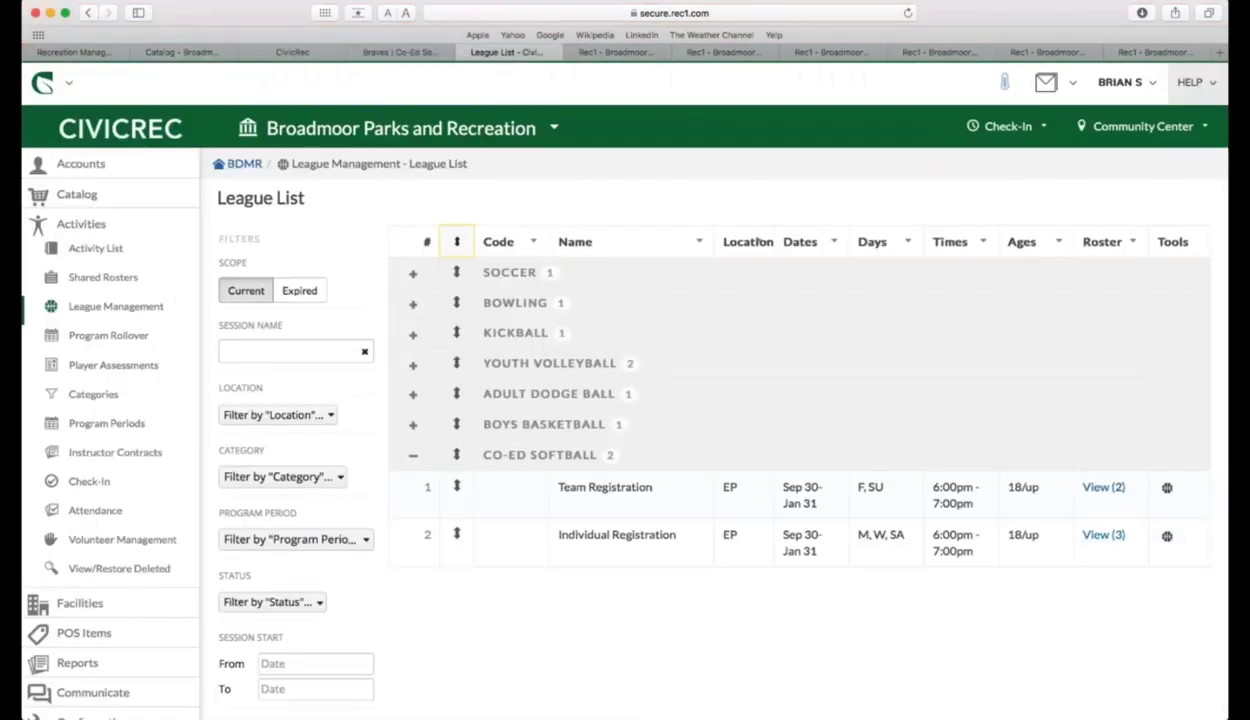
- Review the Individual Registration season's participants, then its ten teams A–J with divisions
{"action": "left_click", "coordinate": [629, 55]}
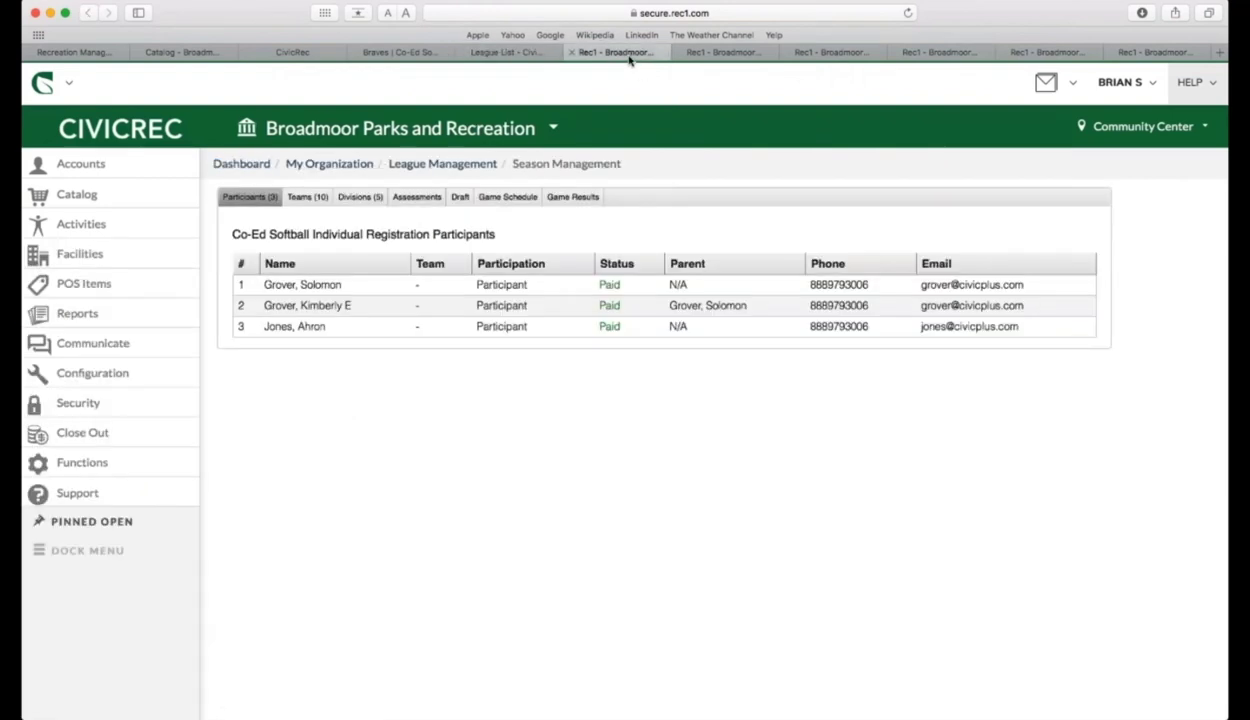
{"action": "left_click", "coordinate": [723, 56]}
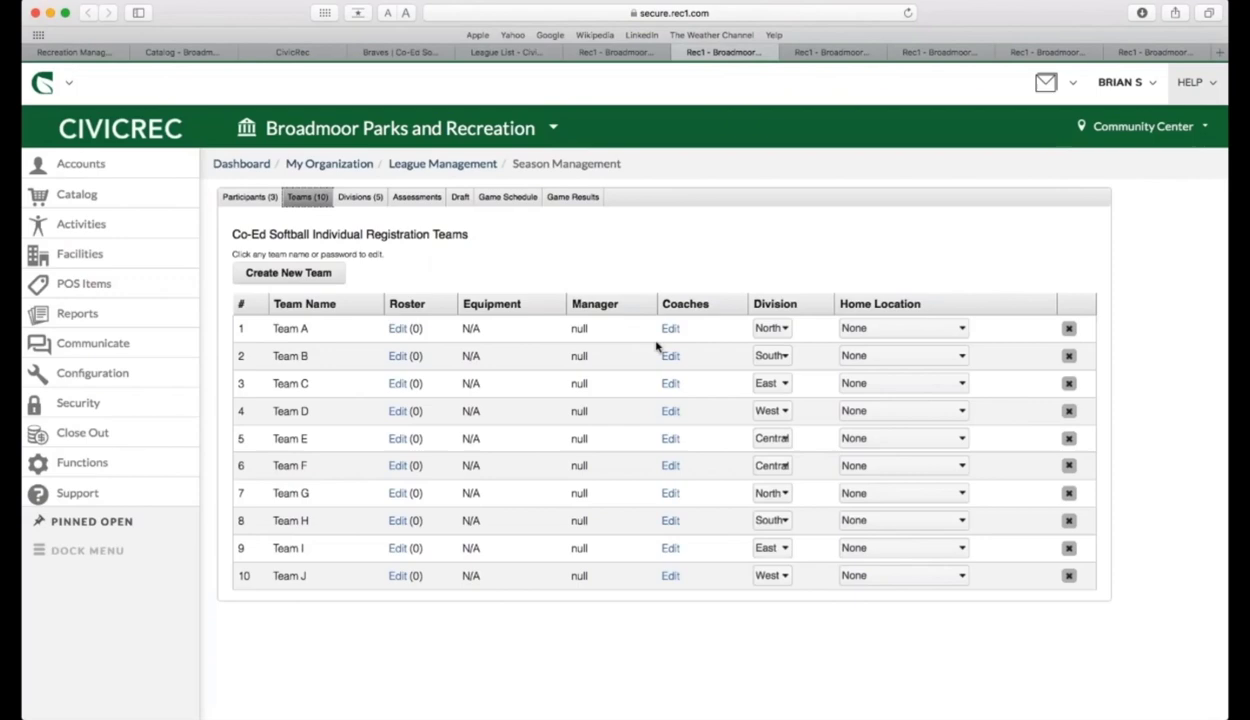